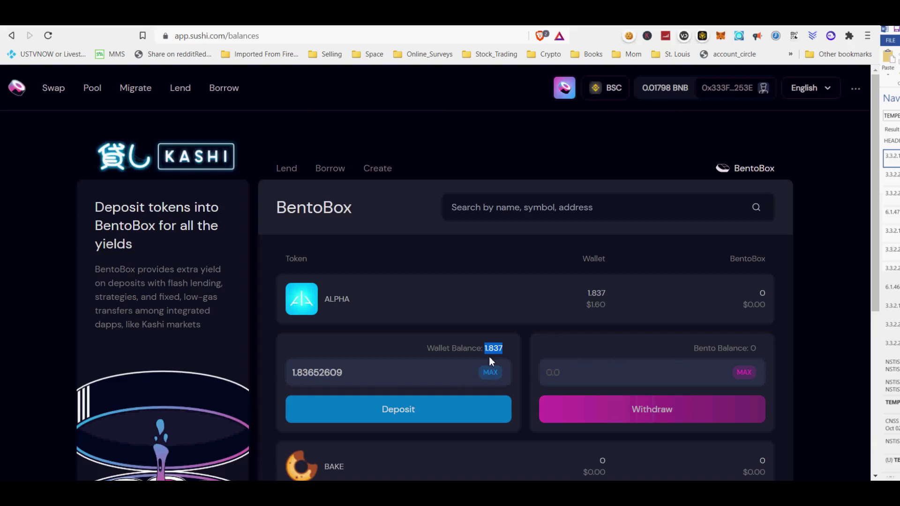
Deposit the full 1.83652609 ALPHA balance into BentoBox and confirm the transaction in MetaMask.
{"action": "left_click", "coordinate": [530, 344]}
{"action": "left_click", "coordinate": [431, 416]}
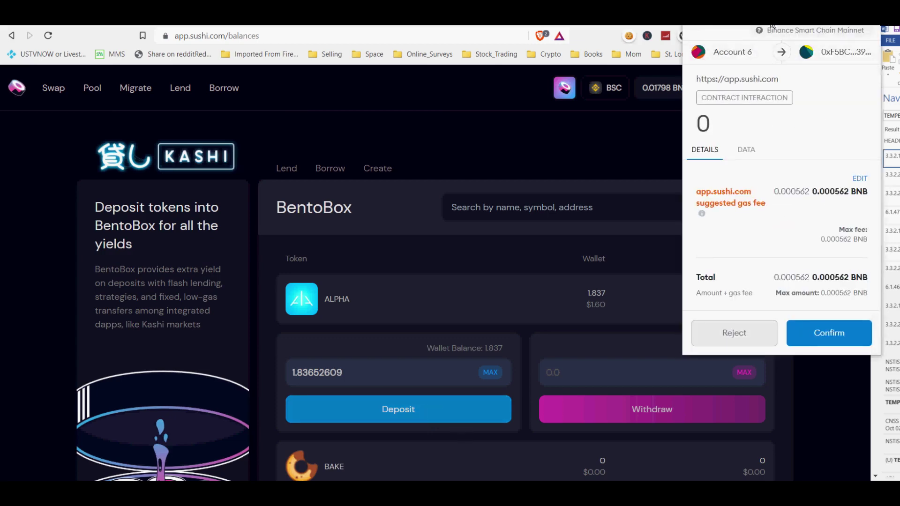
{"action": "left_click_drag", "start_coordinate": [768, 37], "coordinate": [708, 27]}
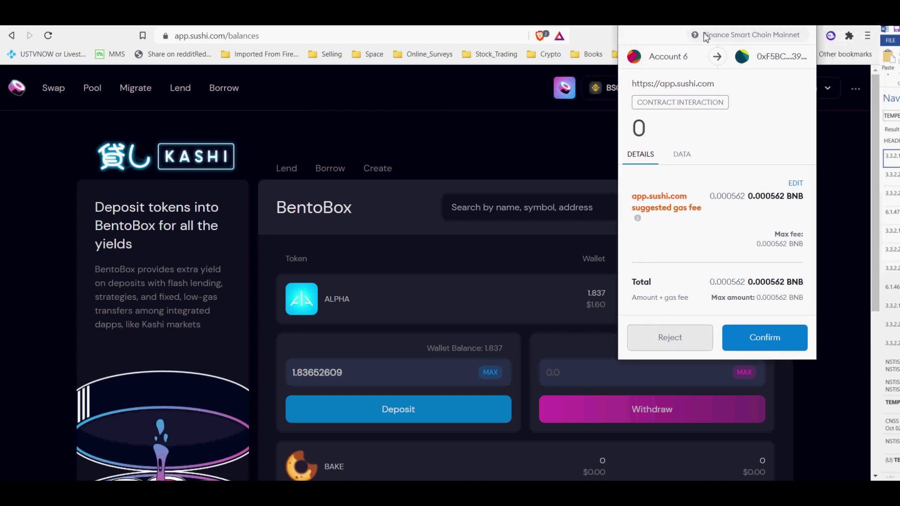
{"action": "left_click", "coordinate": [777, 348]}
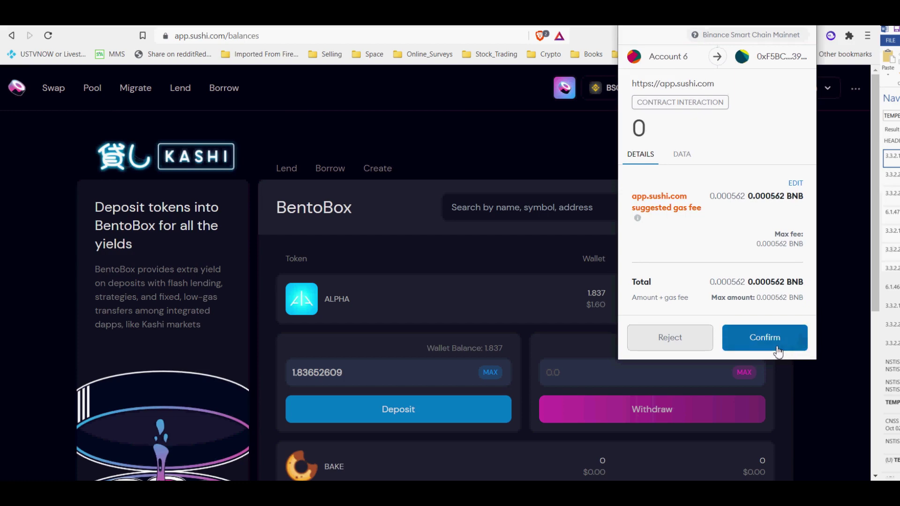
{"action": "left_click", "coordinate": [777, 348]}
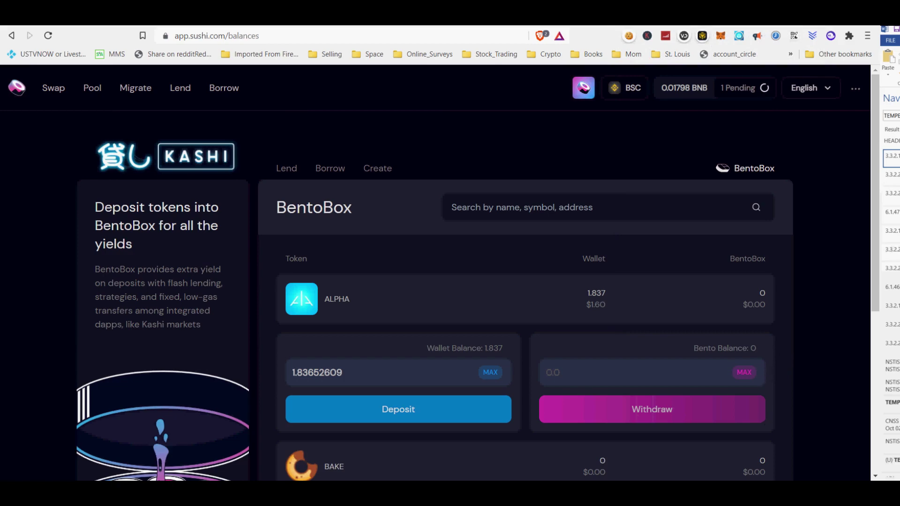
Follow the pending ALPHA deposit in MetaMask's activity until BentoBox shows 1.837 ALPHA.
{"action": "left_click", "coordinate": [647, 409]}
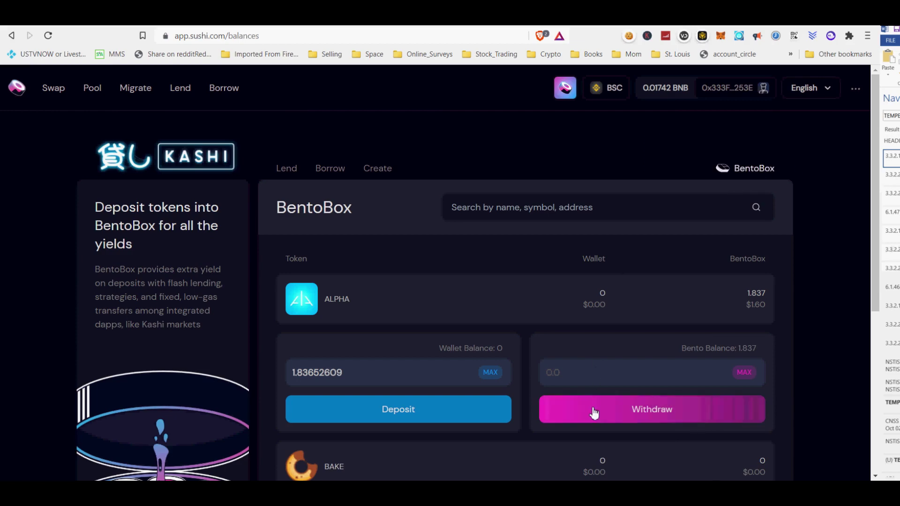
{"action": "scroll", "coordinate": [594, 412], "scroll_direction": "down", "scroll_amount": 5}
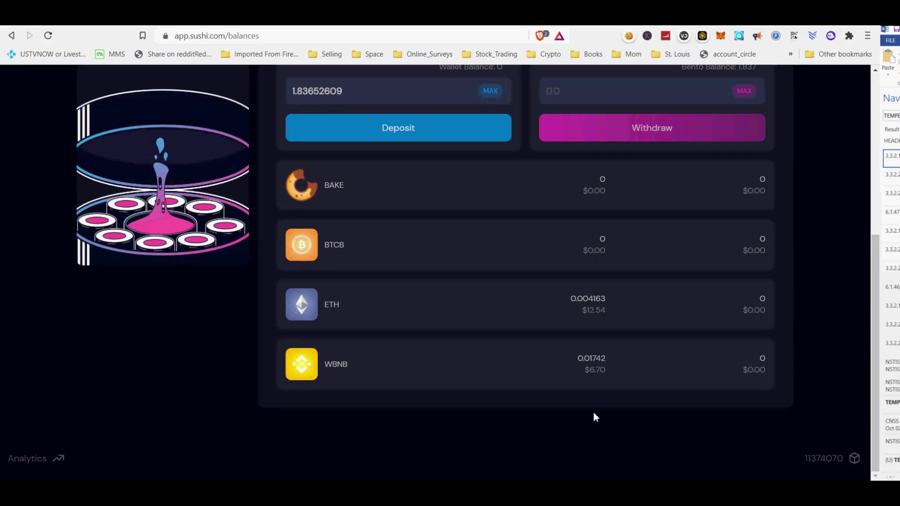
{"action": "scroll", "coordinate": [595, 417], "scroll_direction": "up", "scroll_amount": 5}
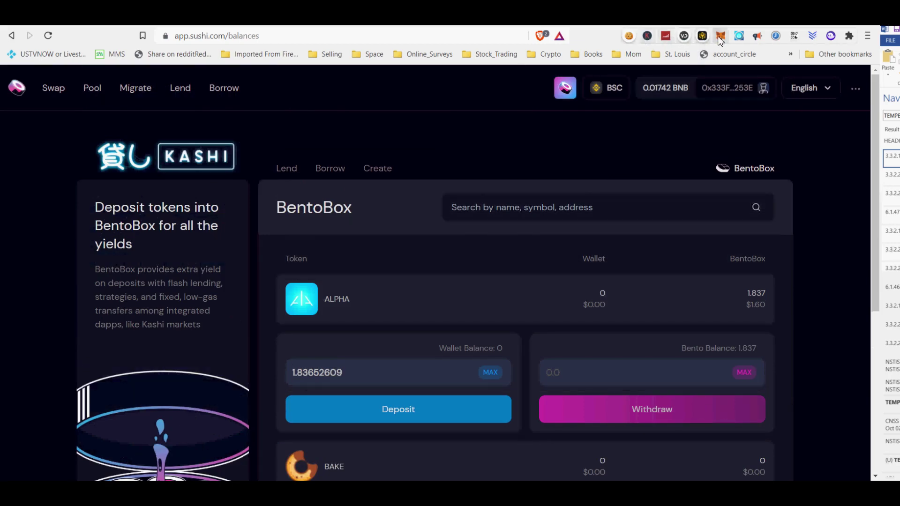
{"action": "left_click", "coordinate": [720, 38]}
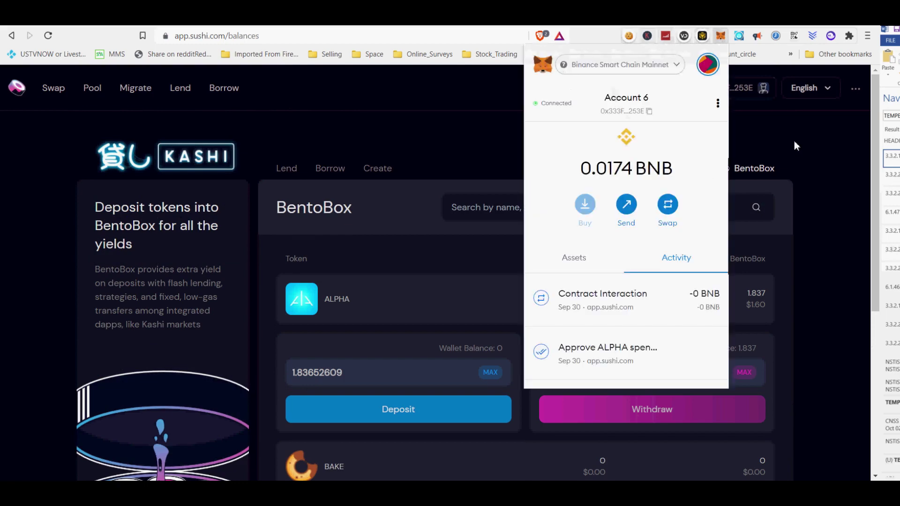
{"action": "left_click", "coordinate": [818, 134]}
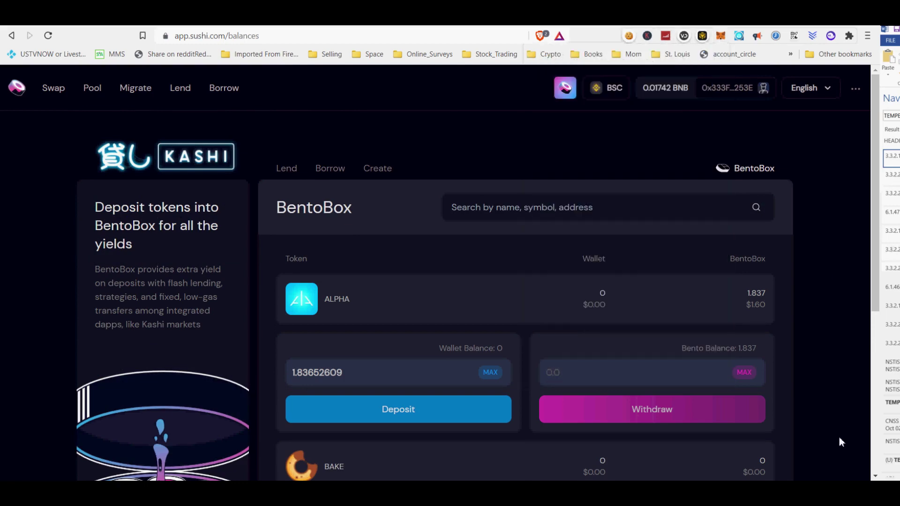
{"action": "scroll", "coordinate": [757, 361], "scroll_direction": "down", "scroll_amount": 5}
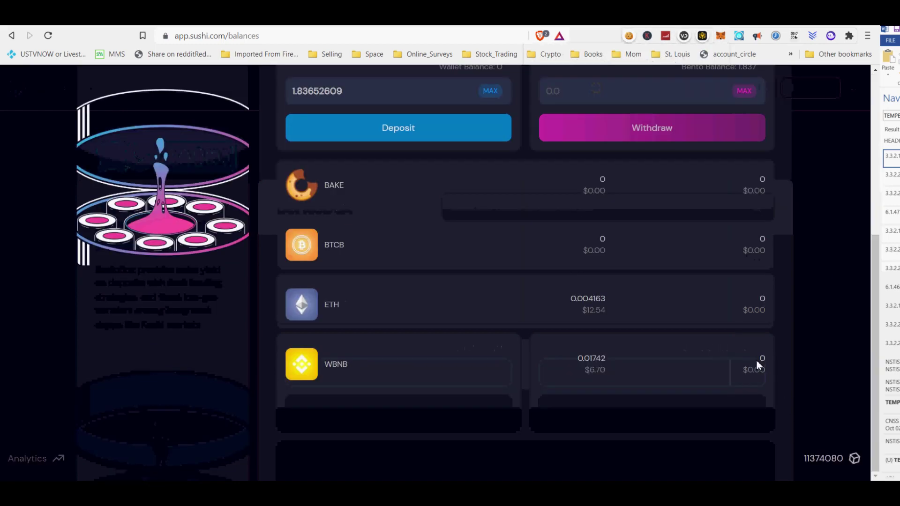
{"action": "scroll", "coordinate": [755, 359], "scroll_direction": "up", "scroll_amount": 5}
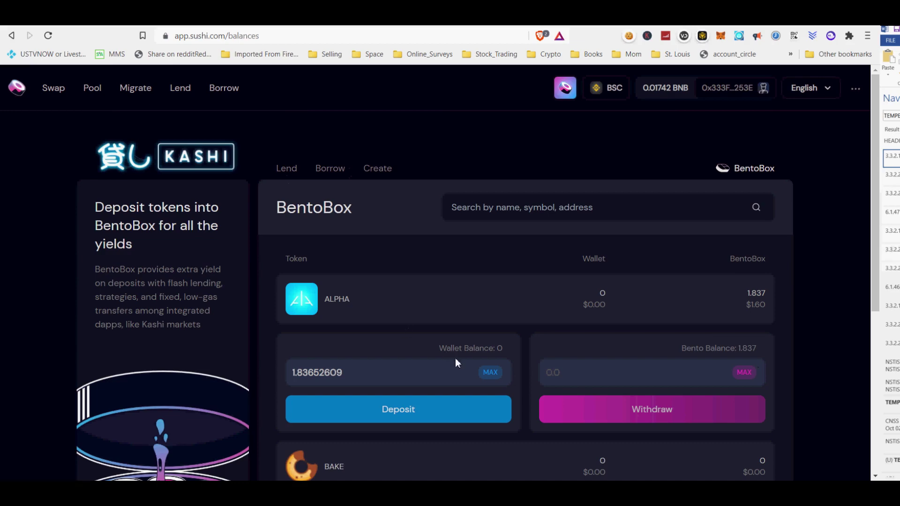
Sort the Kashi Lend markets by lending asset and open the BUSD market with WBNB collateral.
{"action": "left_click", "coordinate": [283, 172]}
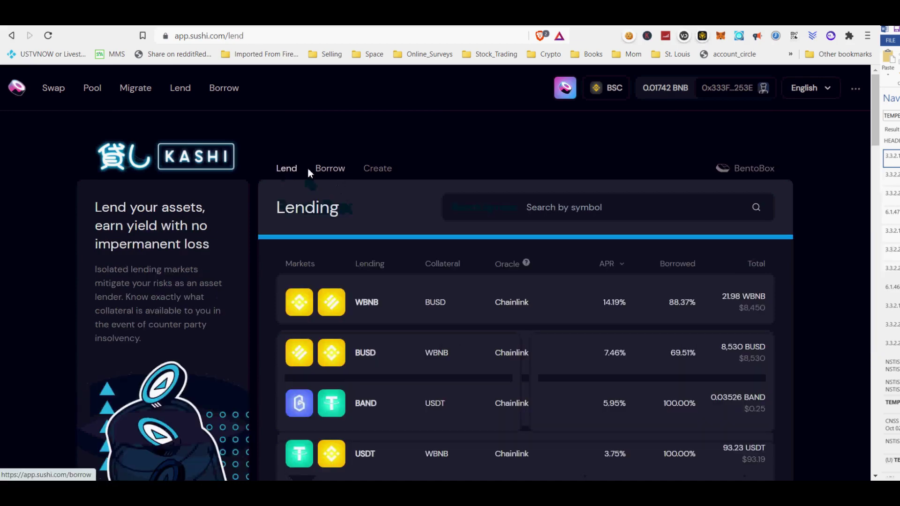
{"action": "left_click", "coordinate": [330, 169]}
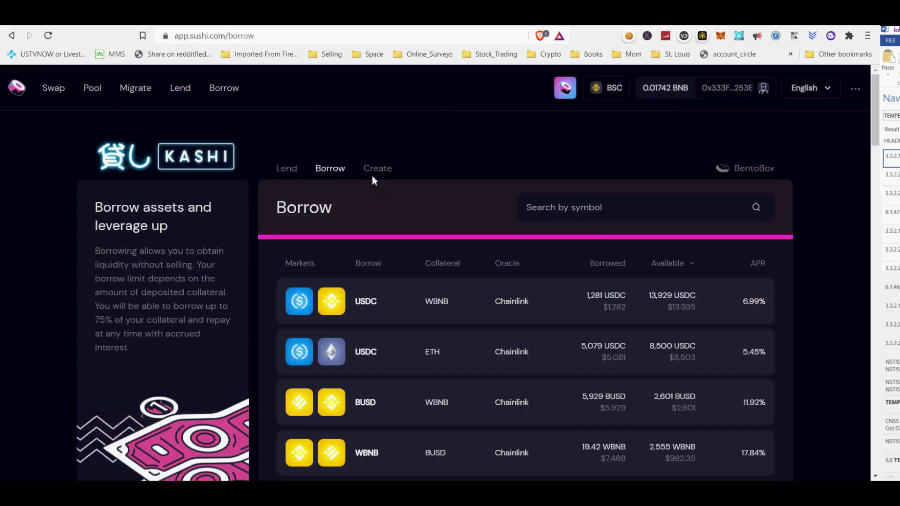
{"action": "left_click", "coordinate": [285, 171]}
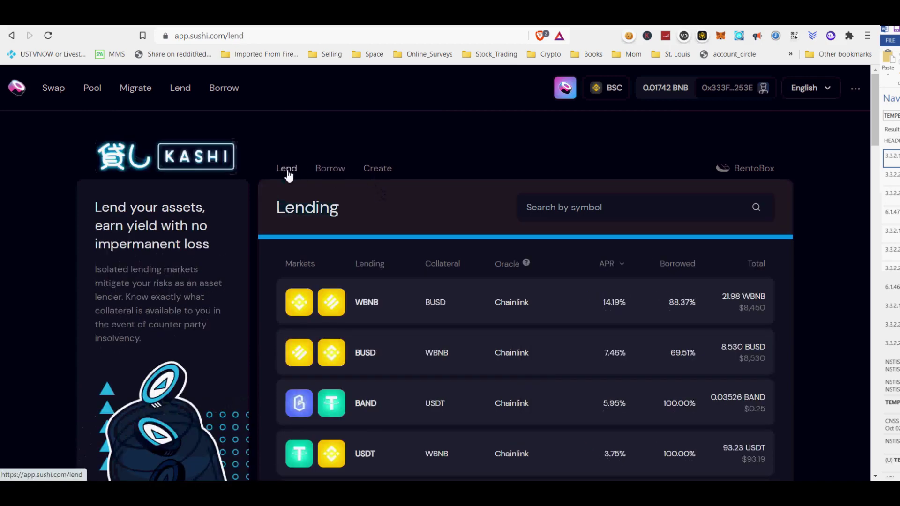
{"action": "left_click", "coordinate": [368, 263]}
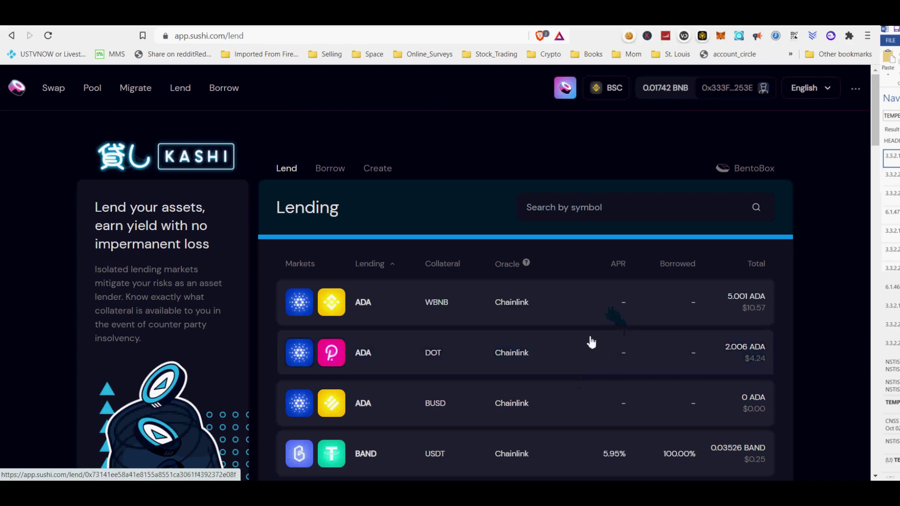
{"action": "scroll", "coordinate": [598, 413], "scroll_direction": "down", "scroll_amount": 5}
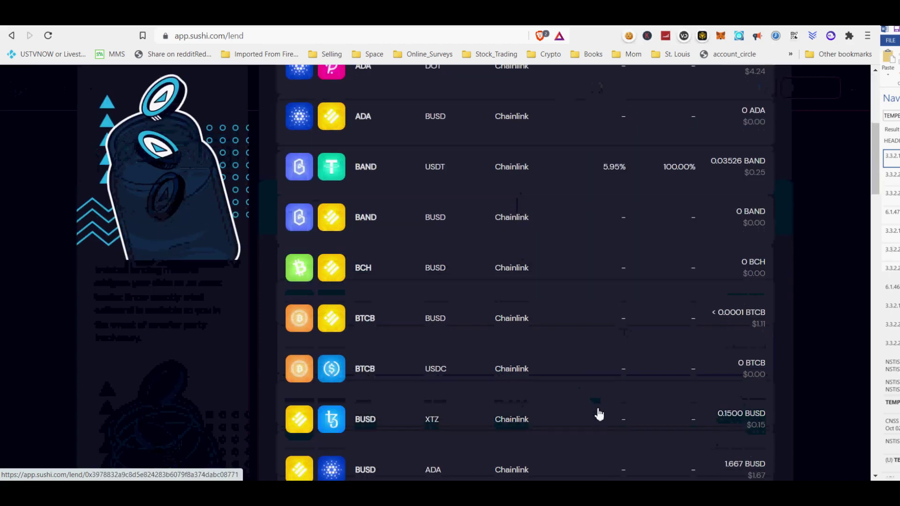
{"action": "scroll", "coordinate": [598, 415], "scroll_direction": "down", "scroll_amount": 5}
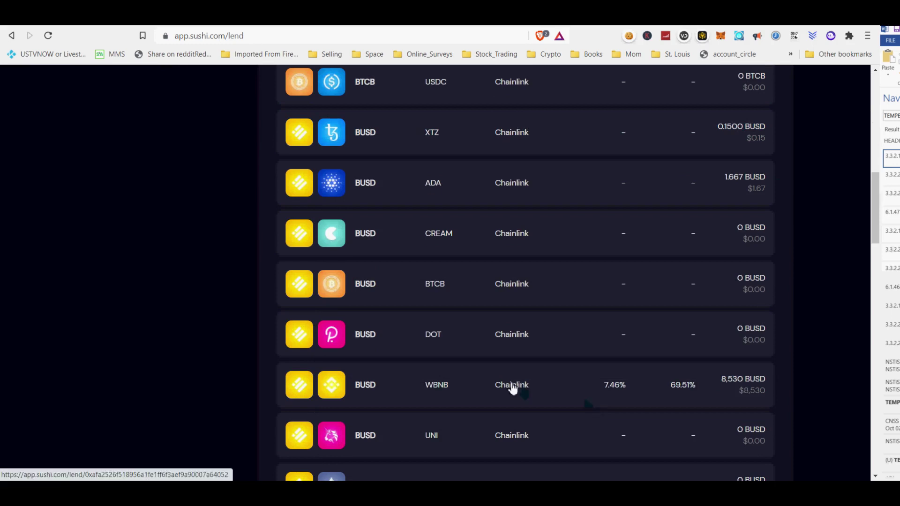
{"action": "left_click", "coordinate": [298, 386]}
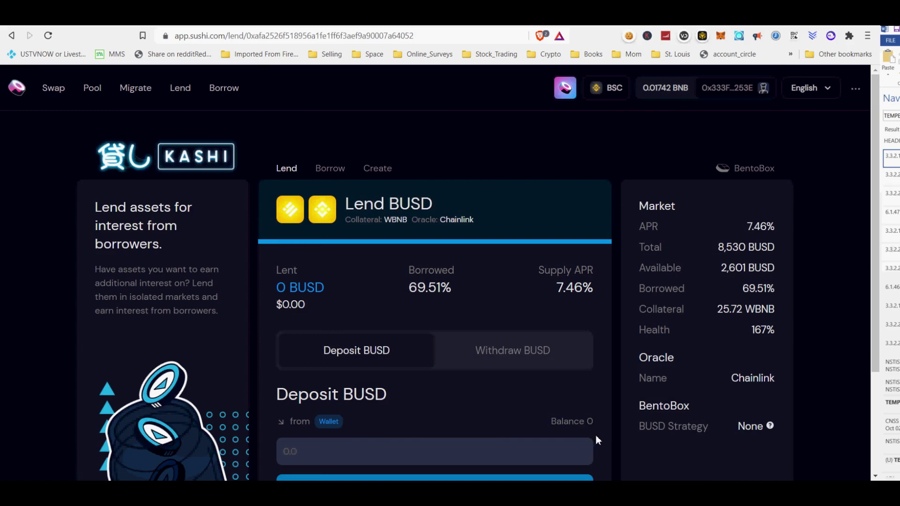
Look over the Lend BUSD page and its deposit field, then return to the BentoBox balances.
{"action": "scroll", "coordinate": [597, 440], "scroll_direction": "down", "scroll_amount": 3}
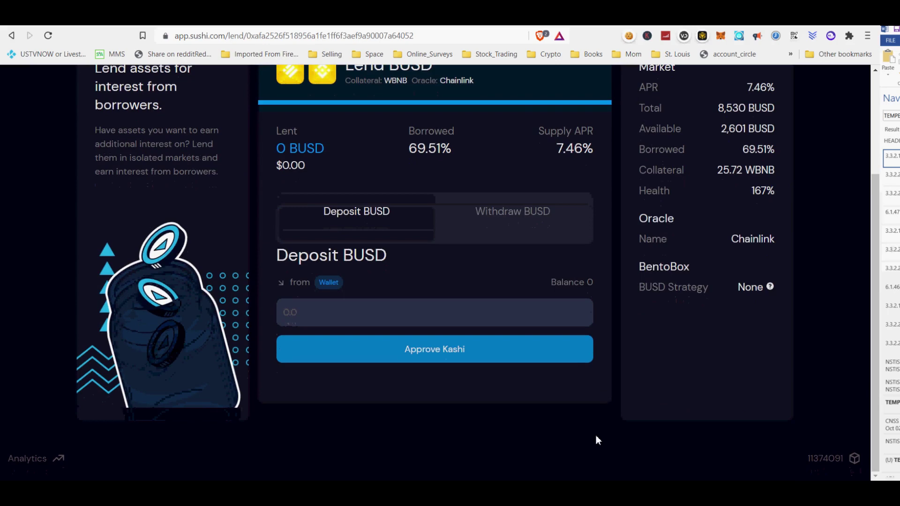
{"action": "scroll", "coordinate": [596, 440], "scroll_direction": "up", "scroll_amount": 3}
{"action": "scroll", "coordinate": [597, 439], "scroll_direction": "down", "scroll_amount": 3}
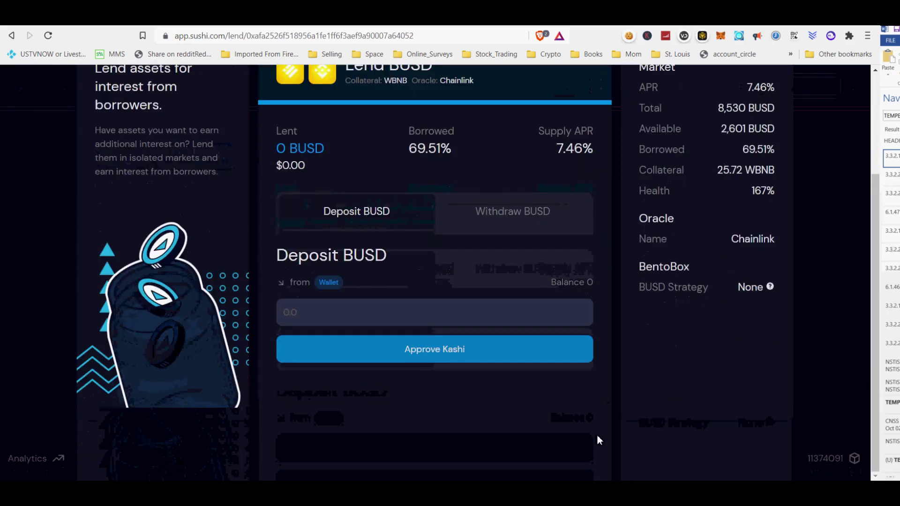
{"action": "left_click", "coordinate": [357, 313]}
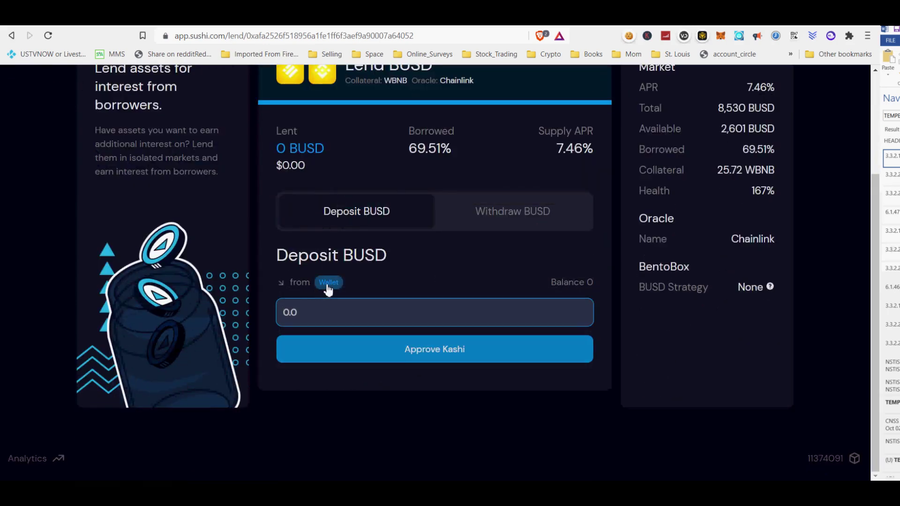
{"action": "scroll", "coordinate": [343, 319], "scroll_direction": "up", "scroll_amount": 3}
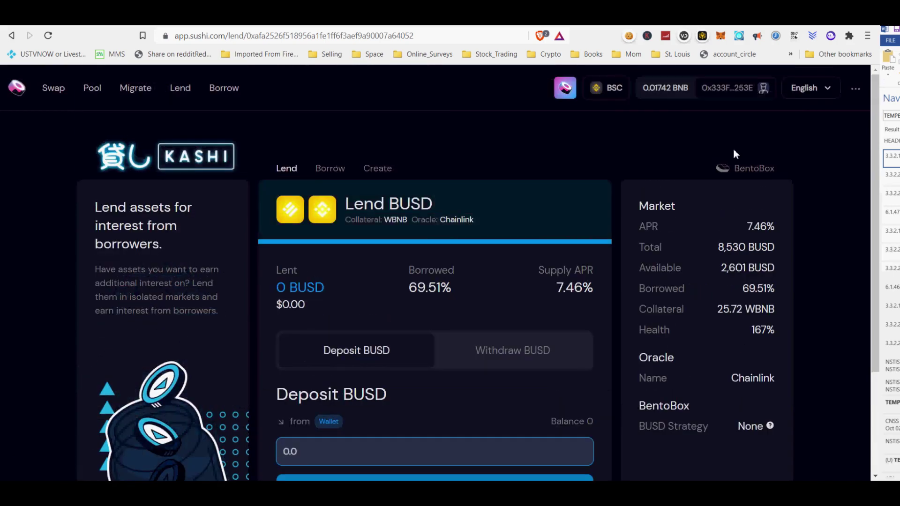
{"action": "left_click", "coordinate": [752, 173]}
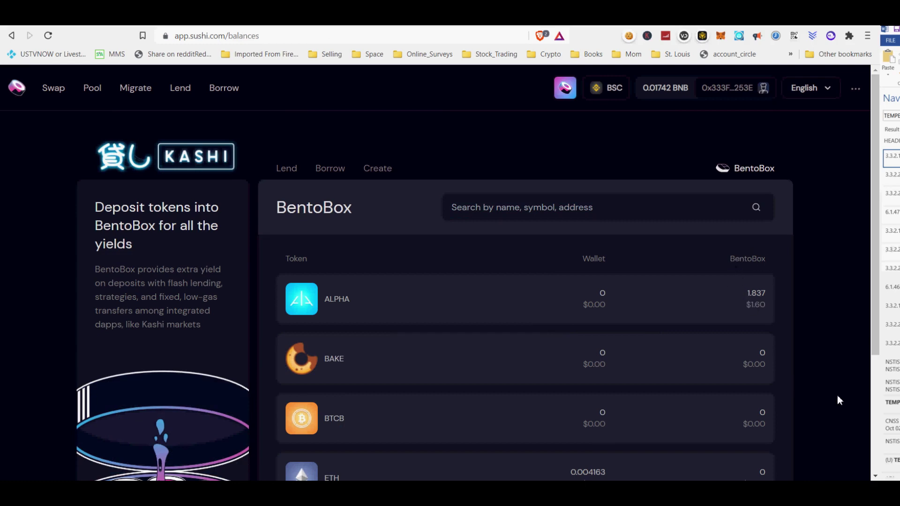
Expand the WBNB row and fill the deposit with the full 0.01742276 WBNB balance.
{"action": "scroll", "coordinate": [839, 398], "scroll_direction": "down", "scroll_amount": 4}
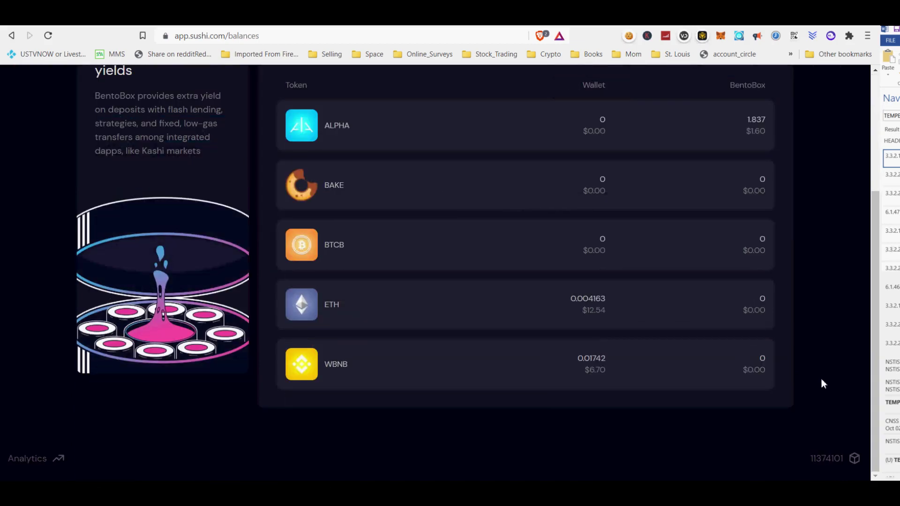
{"action": "left_click", "coordinate": [441, 367]}
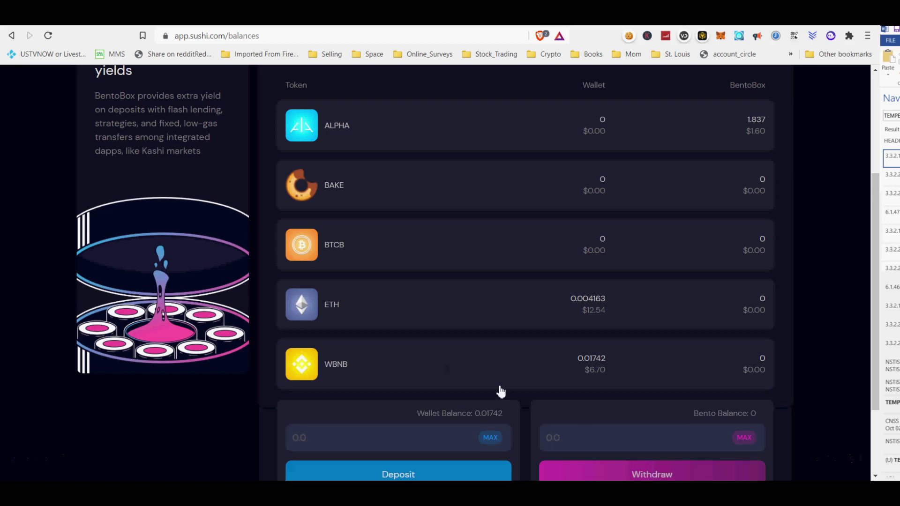
{"action": "scroll", "coordinate": [584, 416], "scroll_direction": "down", "scroll_amount": 2}
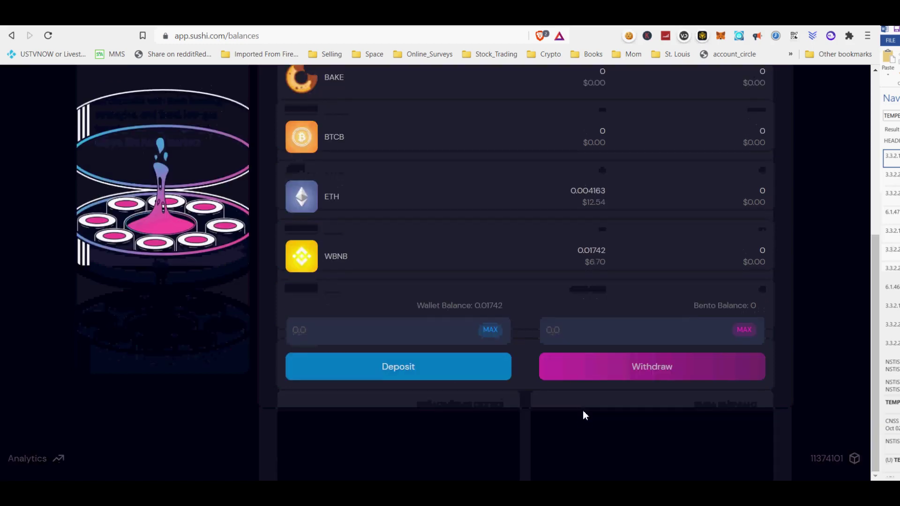
{"action": "left_click", "coordinate": [495, 333]}
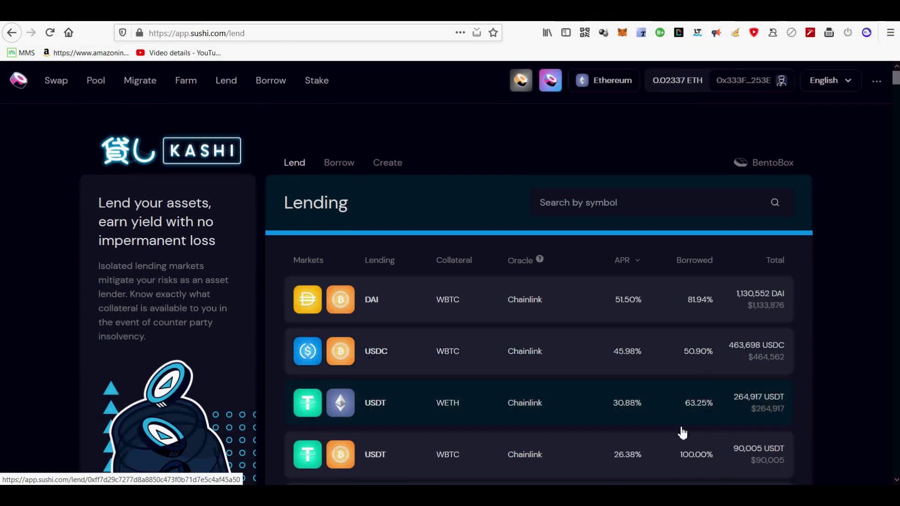
Scroll the Kashi Lend list down to the USDC / ALPHA (Chainlink) market and open it.
{"action": "scroll", "coordinate": [680, 433], "scroll_direction": "down", "scroll_amount": 6}
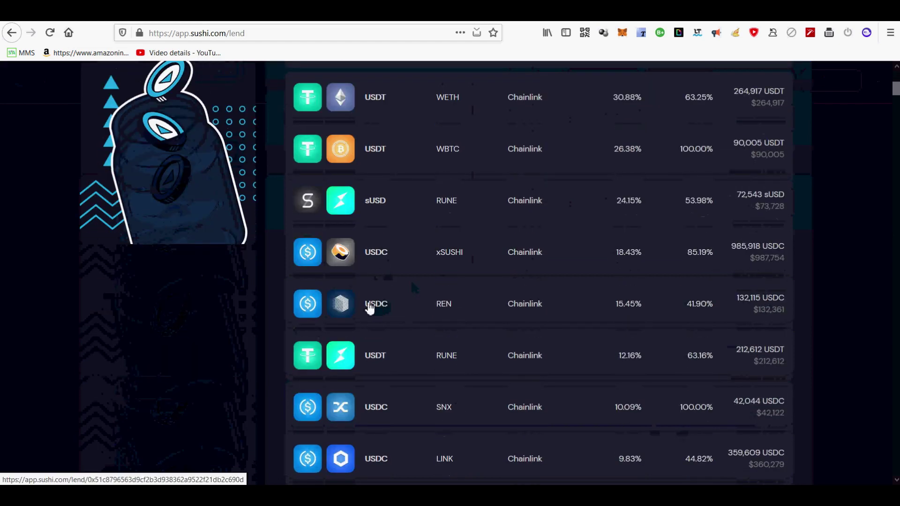
{"action": "scroll", "coordinate": [574, 454], "scroll_direction": "down", "scroll_amount": 2}
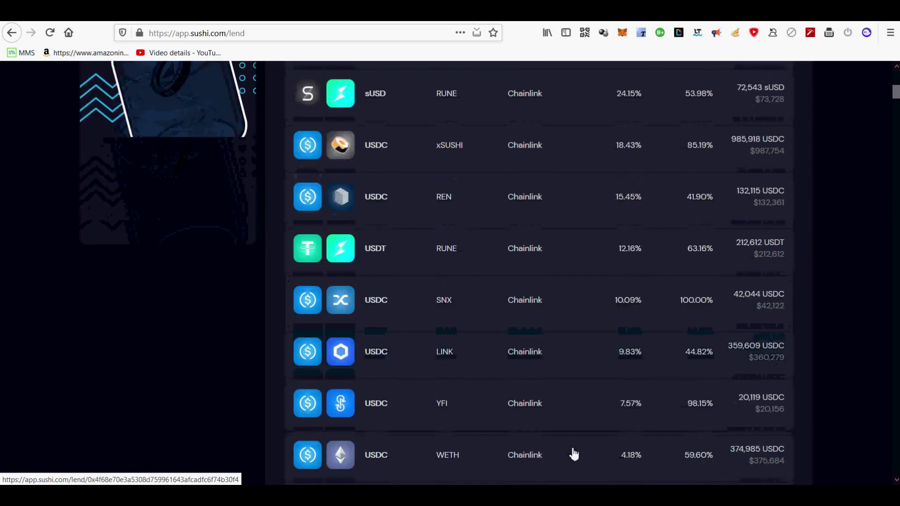
{"action": "scroll", "coordinate": [574, 454], "scroll_direction": "down", "scroll_amount": 1}
{"action": "scroll", "coordinate": [574, 454], "scroll_direction": "down", "scroll_amount": 3}
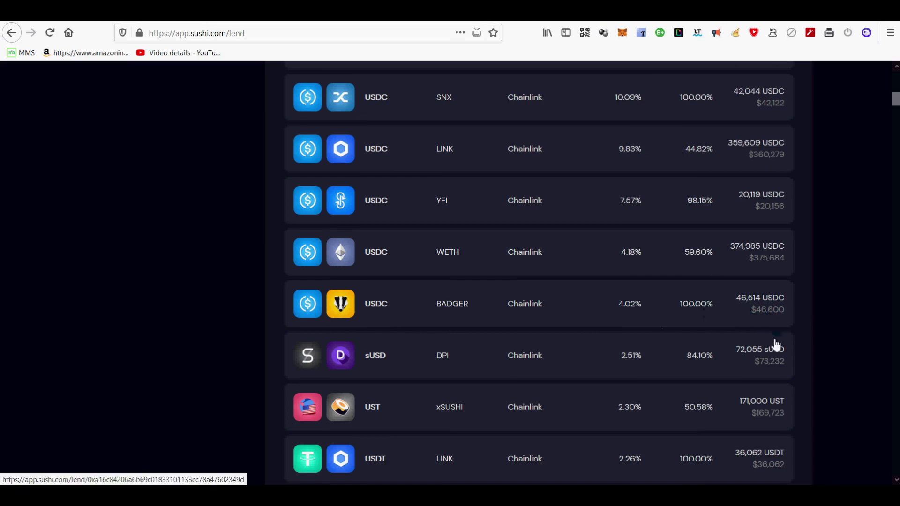
{"action": "scroll", "coordinate": [776, 346], "scroll_direction": "down", "scroll_amount": 3}
{"action": "scroll", "coordinate": [776, 346], "scroll_direction": "down", "scroll_amount": 3}
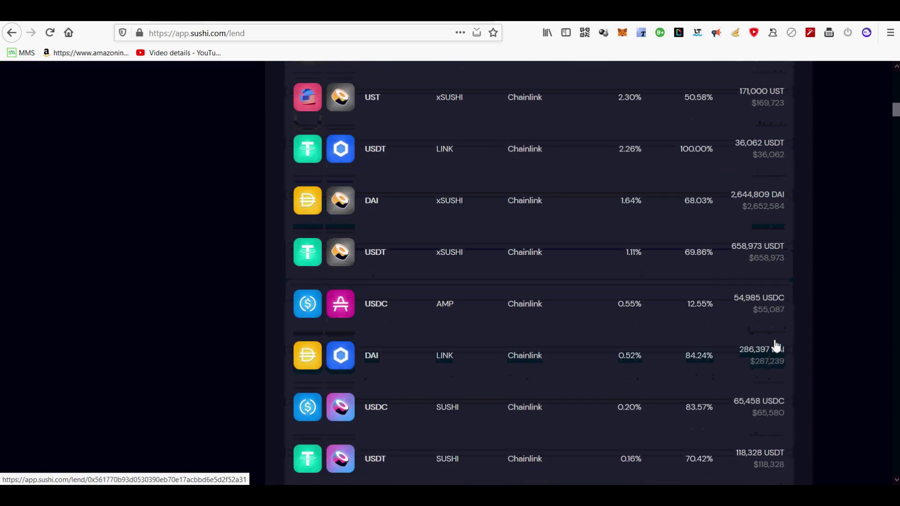
{"action": "scroll", "coordinate": [776, 346], "scroll_direction": "down", "scroll_amount": 3}
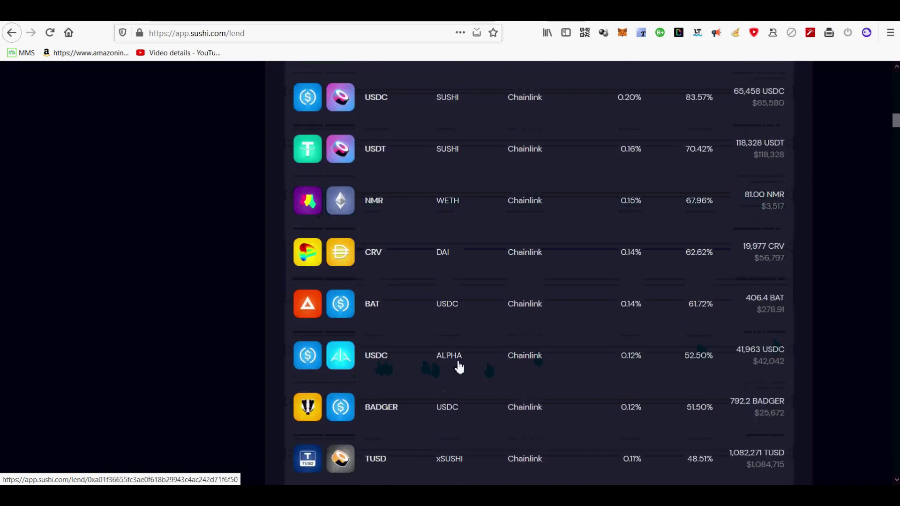
{"action": "scroll", "coordinate": [776, 392], "scroll_direction": "down", "scroll_amount": 3}
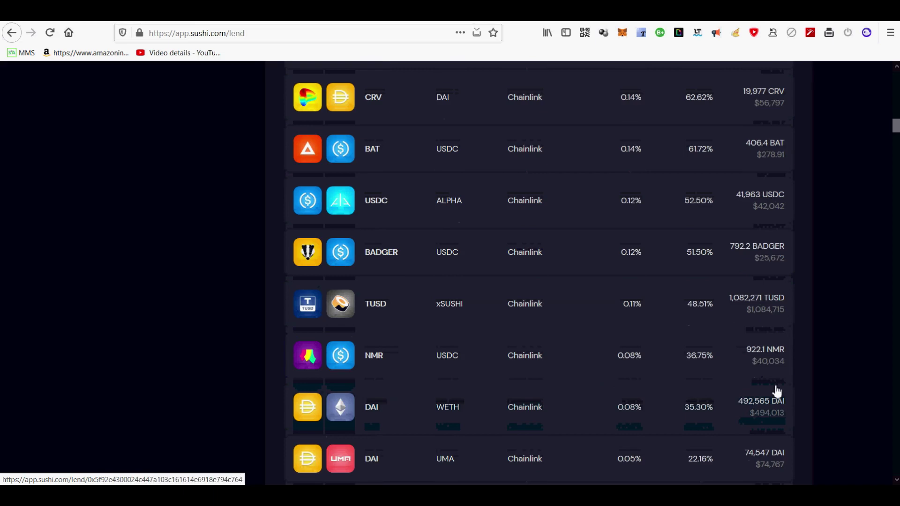
{"action": "left_click", "coordinate": [447, 212]}
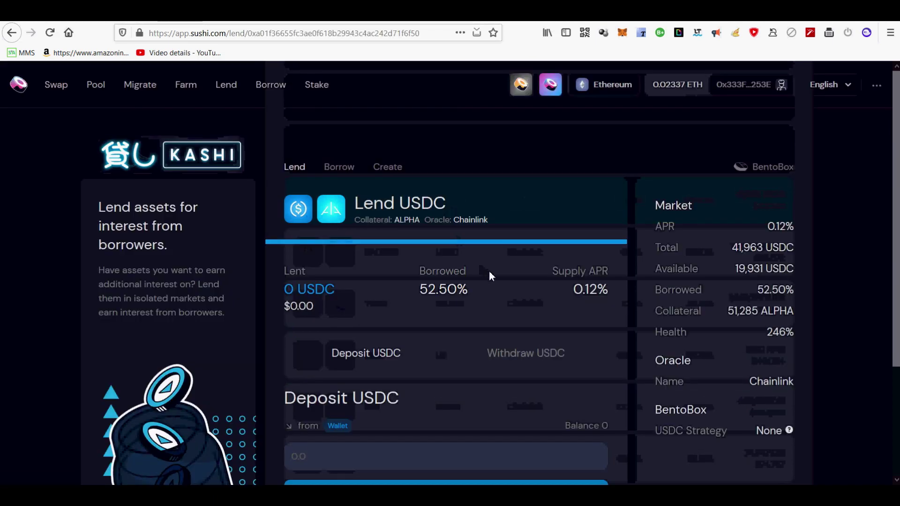
Switch the USDC market form to Withdraw USDC, then back to Deposit USDC.
{"action": "scroll", "coordinate": [488, 272], "scroll_direction": "down", "scroll_amount": 3}
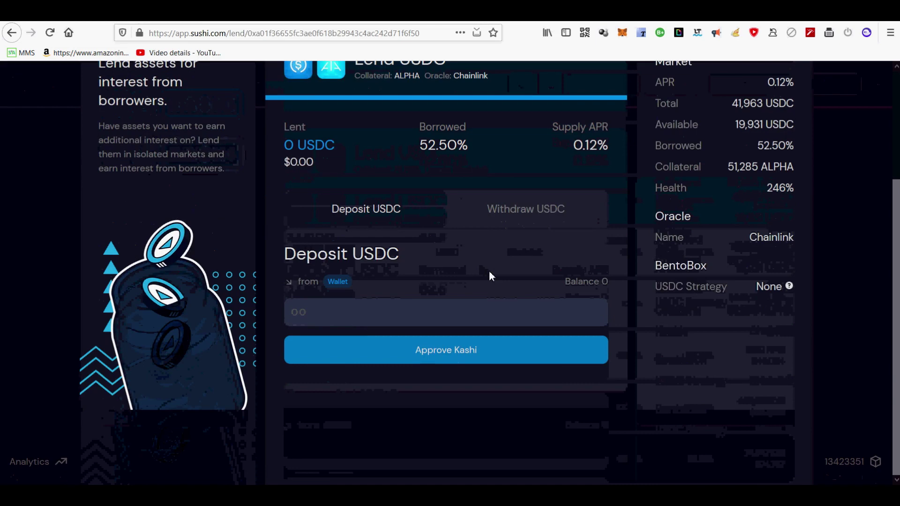
{"action": "left_click", "coordinate": [523, 219]}
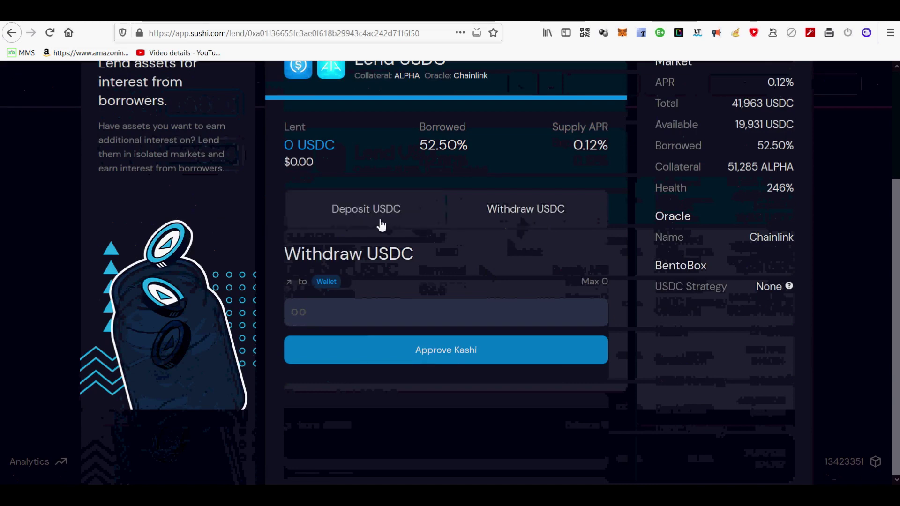
{"action": "scroll", "coordinate": [424, 283], "scroll_direction": "up", "scroll_amount": 3}
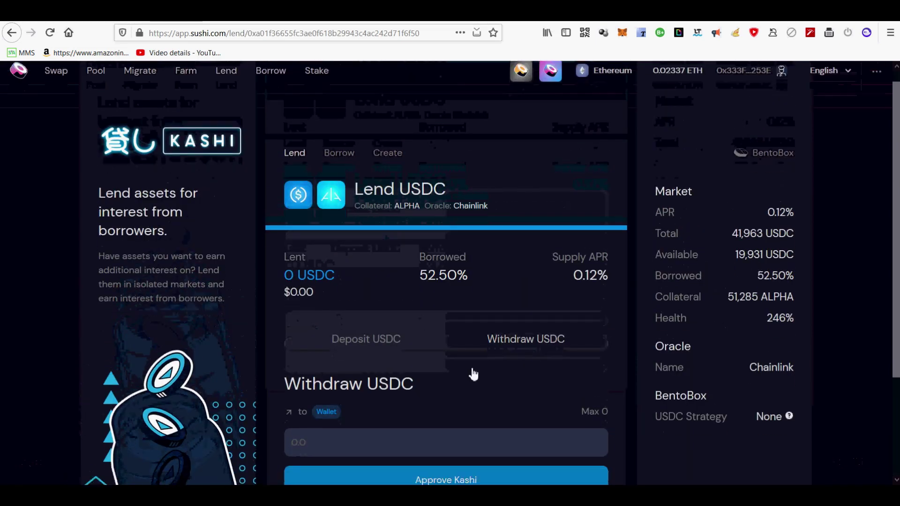
{"action": "scroll", "coordinate": [474, 373], "scroll_direction": "down", "scroll_amount": 3}
{"action": "left_click", "coordinate": [387, 209]}
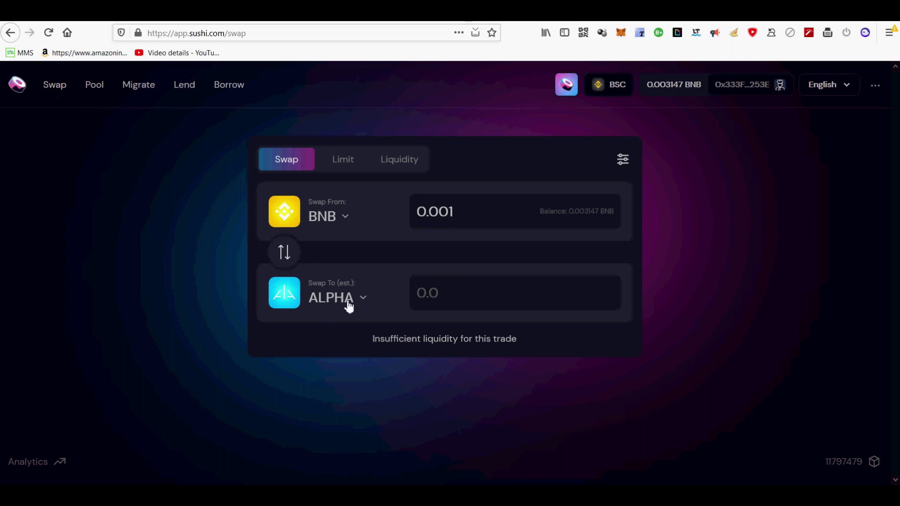
Pick ALPHA as the swap's receive token and type 1 into the BNB amount.
{"action": "left_click", "coordinate": [364, 300]}
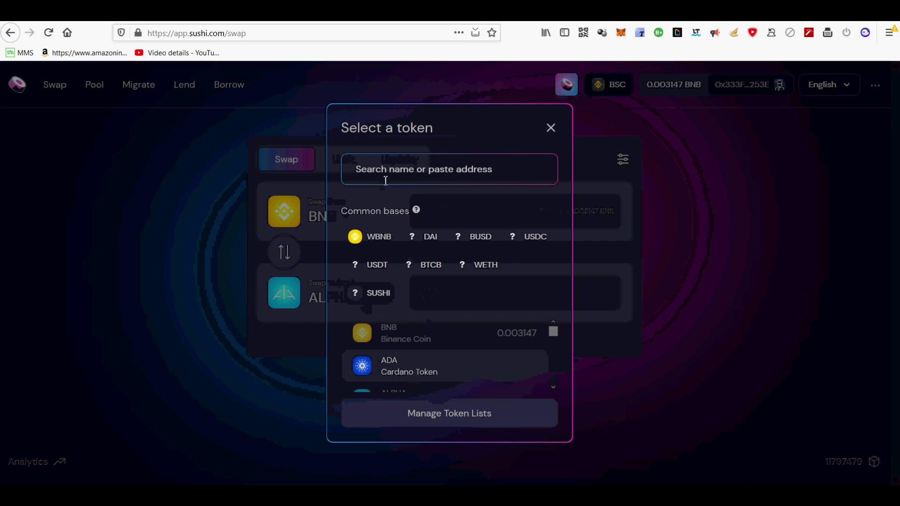
{"action": "type", "text": "A"}
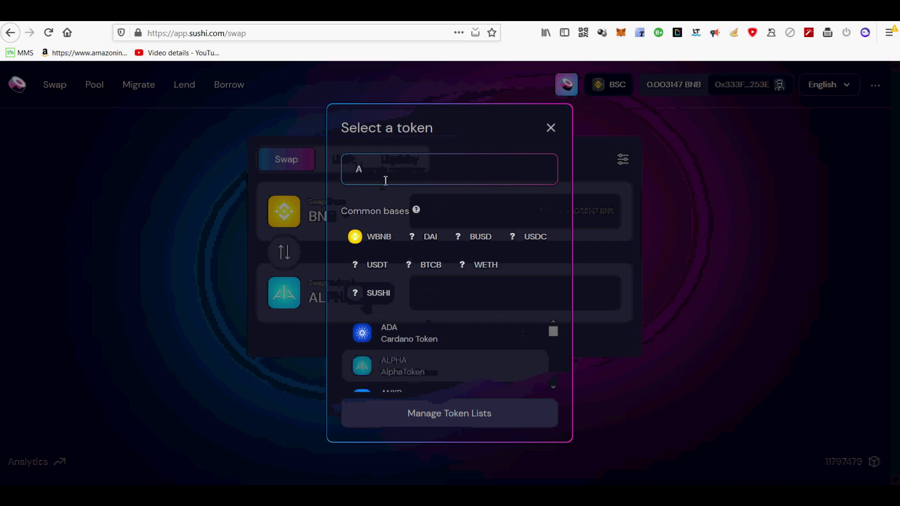
{"action": "type", "text": "lpha"}
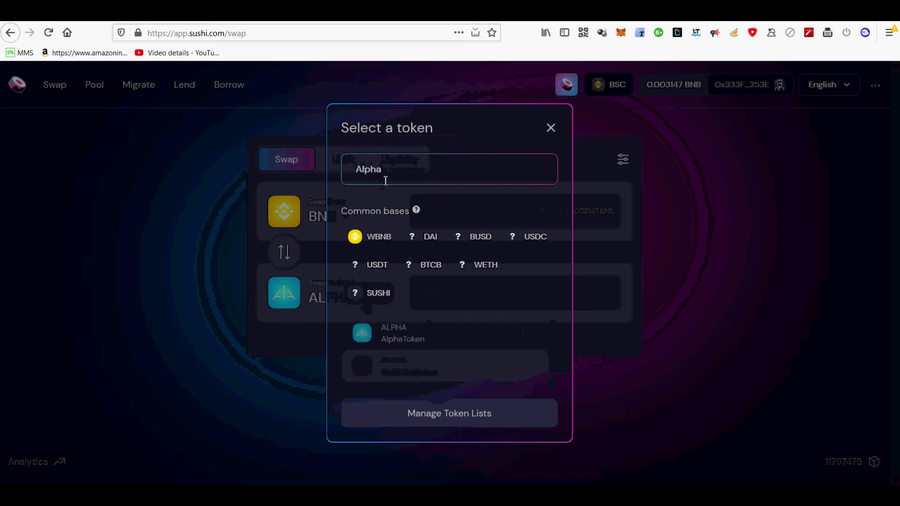
{"action": "left_click", "coordinate": [391, 337]}
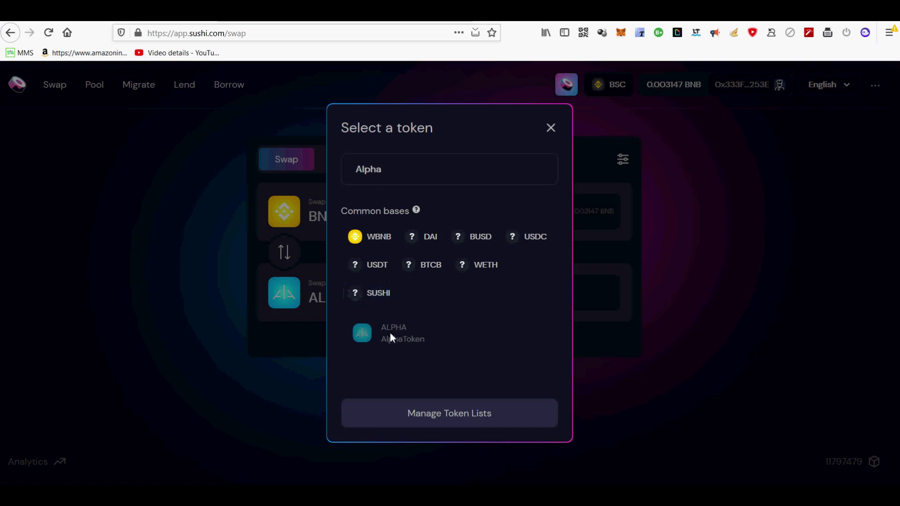
{"action": "left_click", "coordinate": [551, 129]}
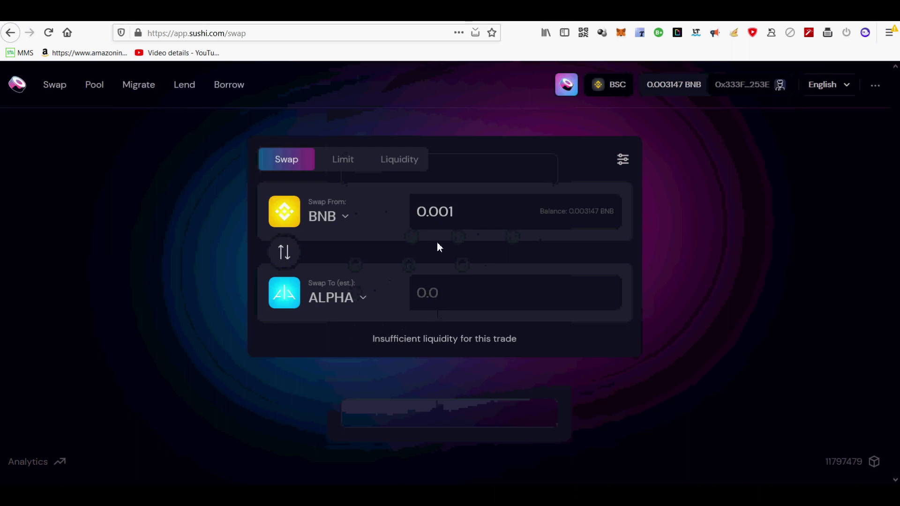
{"action": "left_click", "coordinate": [450, 213]}
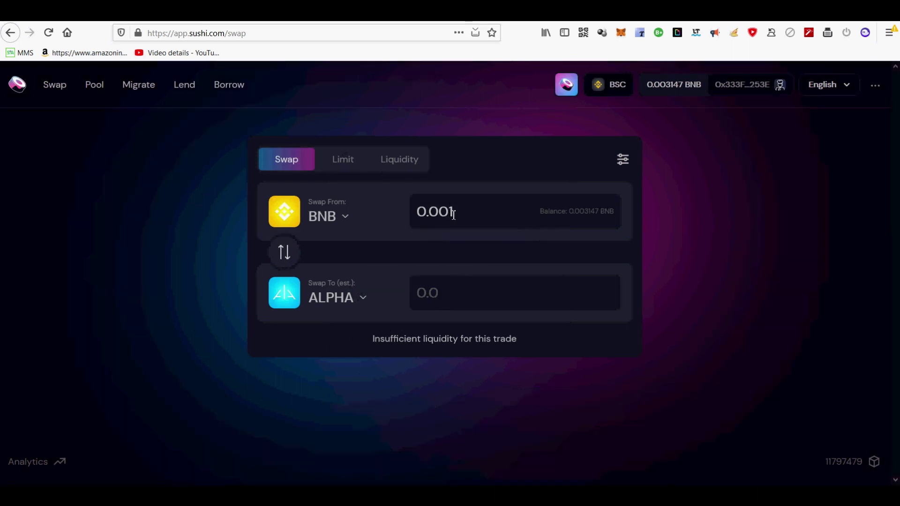
{"action": "type", "text": "1"}
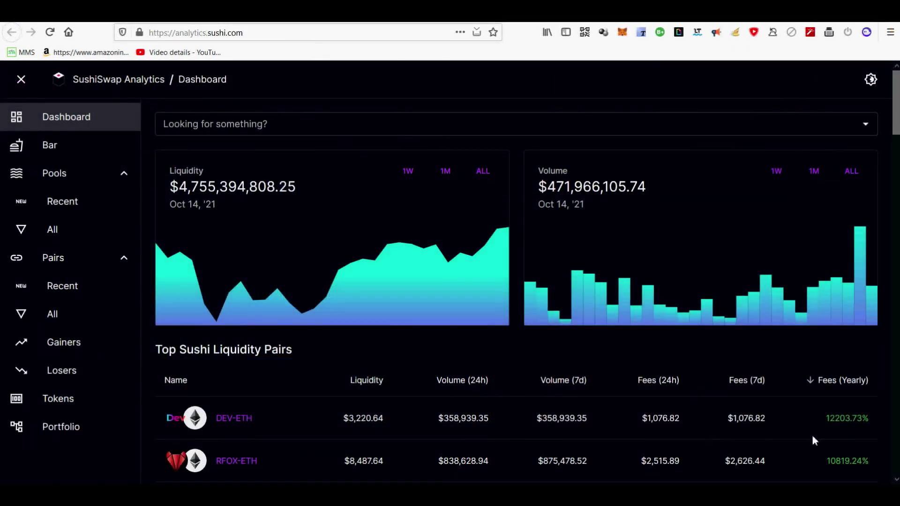
Sort the top liquidity pairs by Fees (Yearly), ending with the highest fees on top.
{"action": "scroll", "coordinate": [814, 439], "scroll_direction": "down", "scroll_amount": 3}
{"action": "scroll", "coordinate": [814, 439], "scroll_direction": "up", "scroll_amount": 3}
{"action": "left_click_drag", "start_coordinate": [178, 192], "coordinate": [204, 188]}
{"action": "mouse_move", "coordinate": [333, 271]}
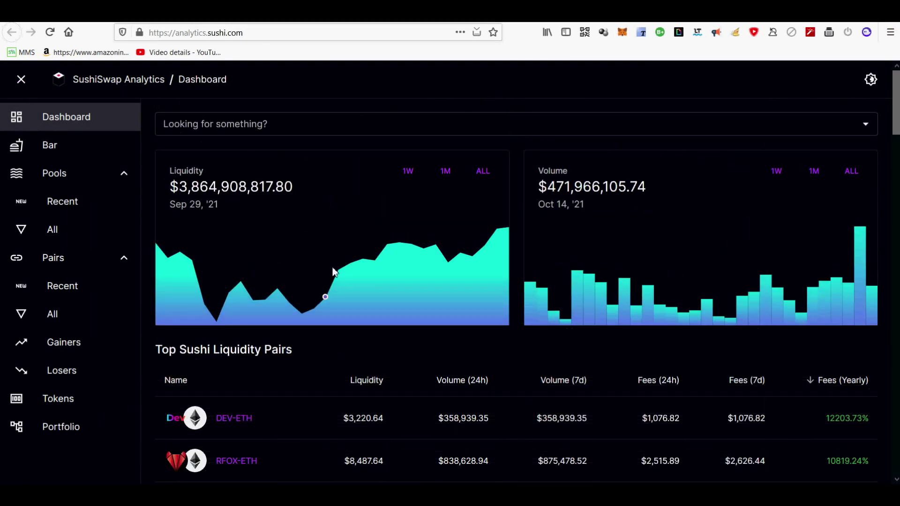
{"action": "scroll", "coordinate": [336, 271], "scroll_direction": "down", "scroll_amount": 3}
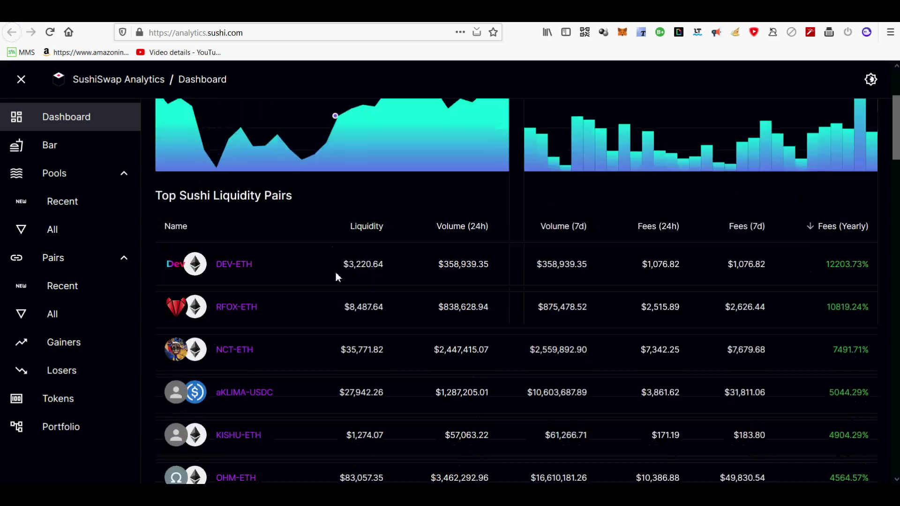
{"action": "left_click", "coordinate": [831, 227]}
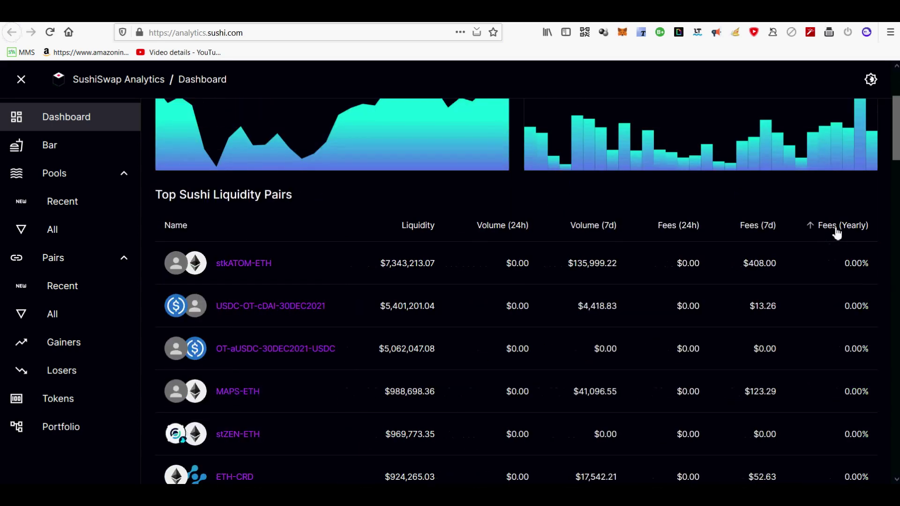
{"action": "left_click", "coordinate": [831, 226]}
Highlight top pairs DEV-ETH (12203.73% yearly fees), aKLIMA-USDC, KISHU-ETH, ETH-DPX, SAITAMA-ETH and ETH-TRU.
{"action": "left_click_drag", "start_coordinate": [257, 271], "coordinate": [217, 269]}
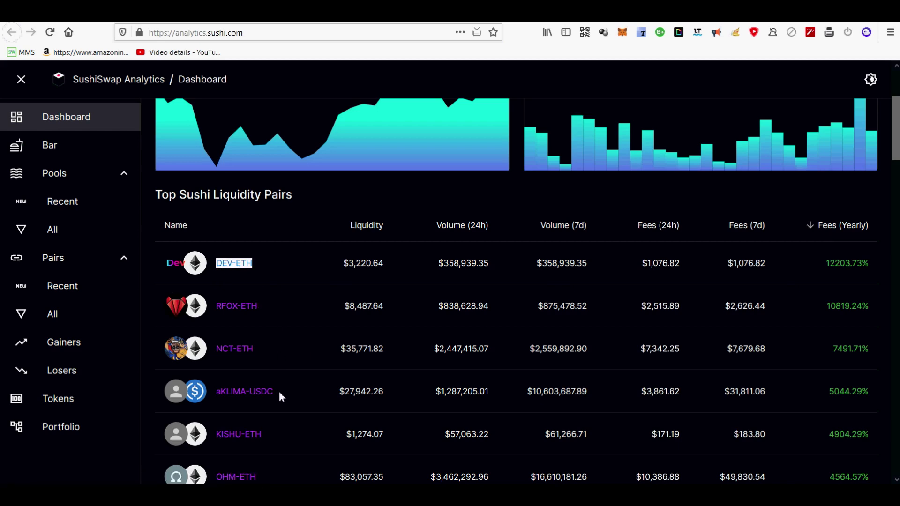
{"action": "left_click_drag", "start_coordinate": [279, 392], "coordinate": [219, 399]}
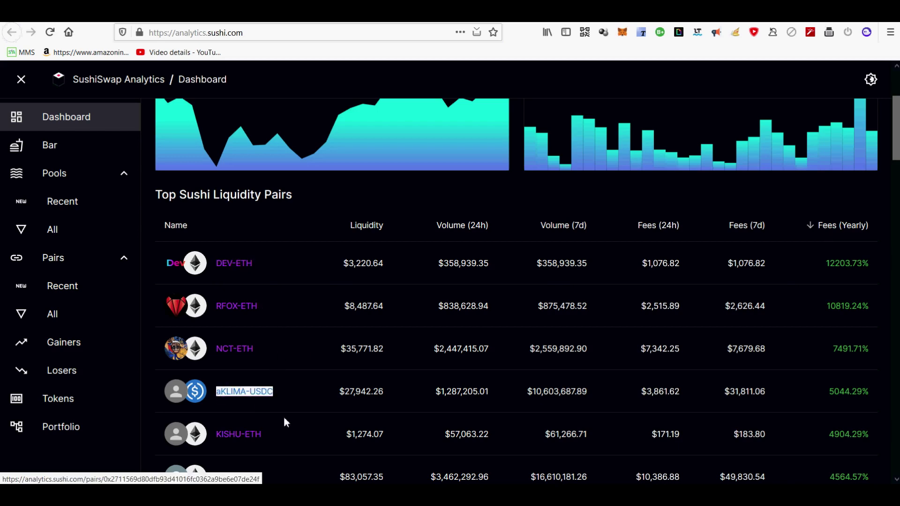
{"action": "left_click_drag", "start_coordinate": [288, 432], "coordinate": [248, 438]}
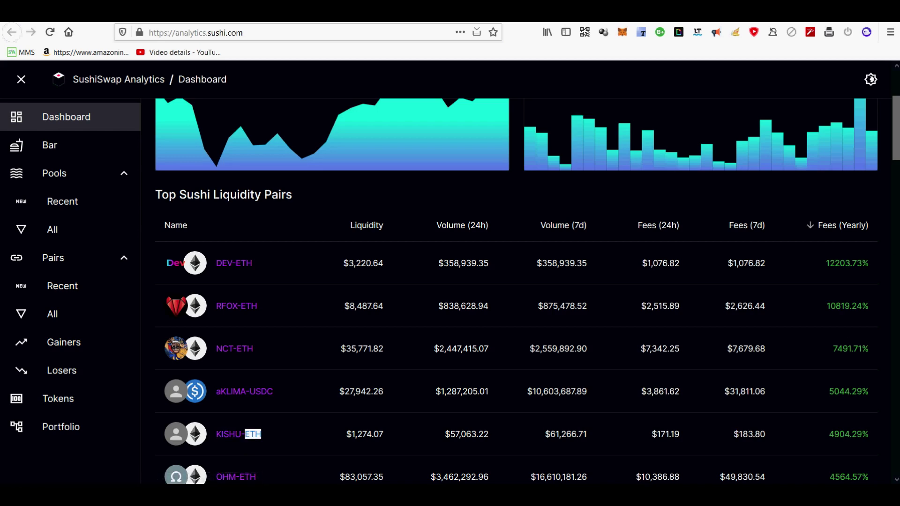
{"action": "scroll", "coordinate": [897, 157], "scroll_direction": "down", "scroll_amount": 3}
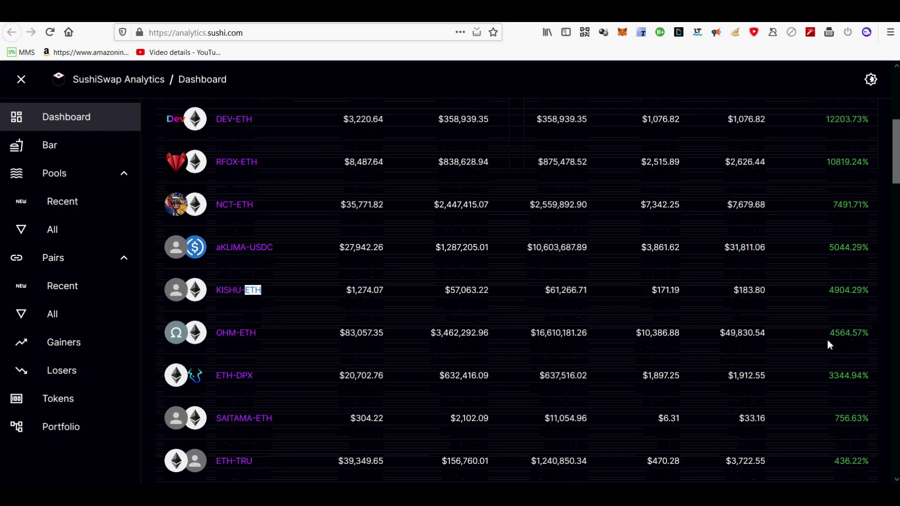
{"action": "scroll", "coordinate": [830, 260], "scroll_direction": "up", "scroll_amount": 3}
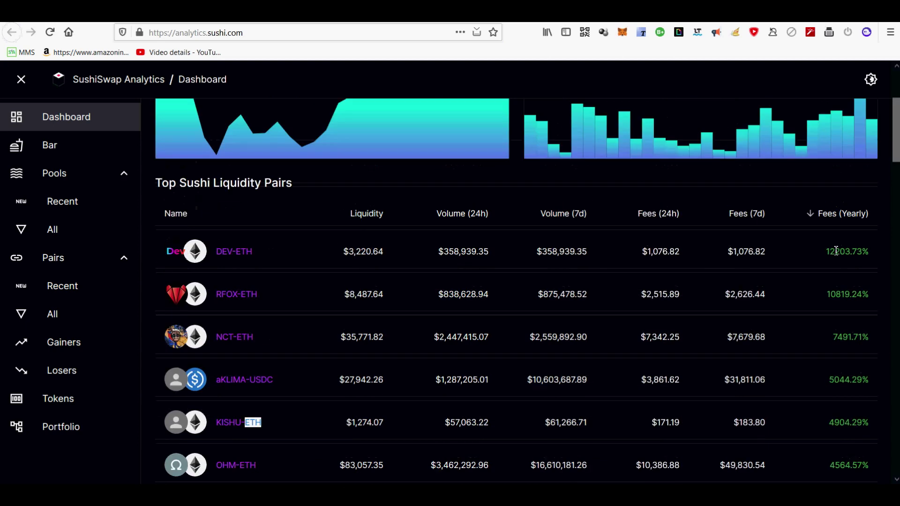
{"action": "left_click_drag", "start_coordinate": [827, 256], "coordinate": [871, 255]}
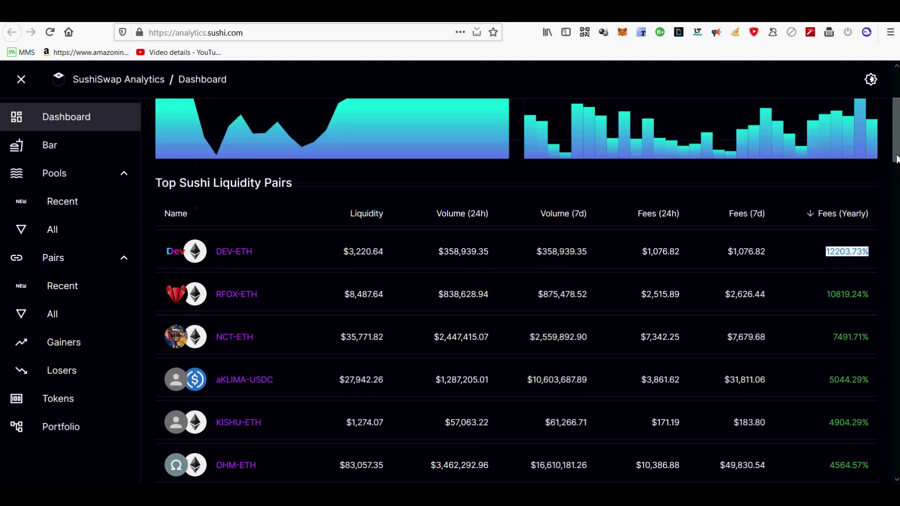
{"action": "scroll", "coordinate": [875, 256], "scroll_direction": "down", "scroll_amount": 4}
{"action": "scroll", "coordinate": [576, 261], "scroll_direction": "down", "scroll_amount": 1}
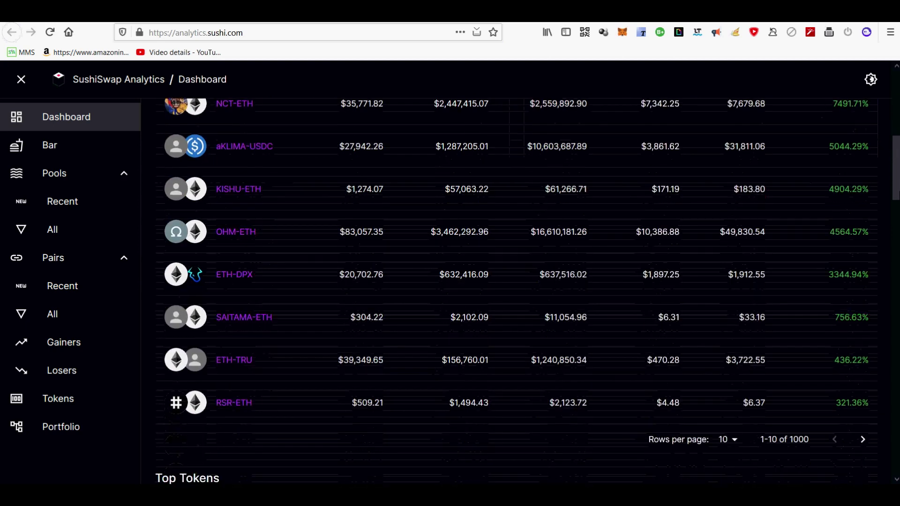
{"action": "left_click_drag", "start_coordinate": [260, 274], "coordinate": [217, 271]}
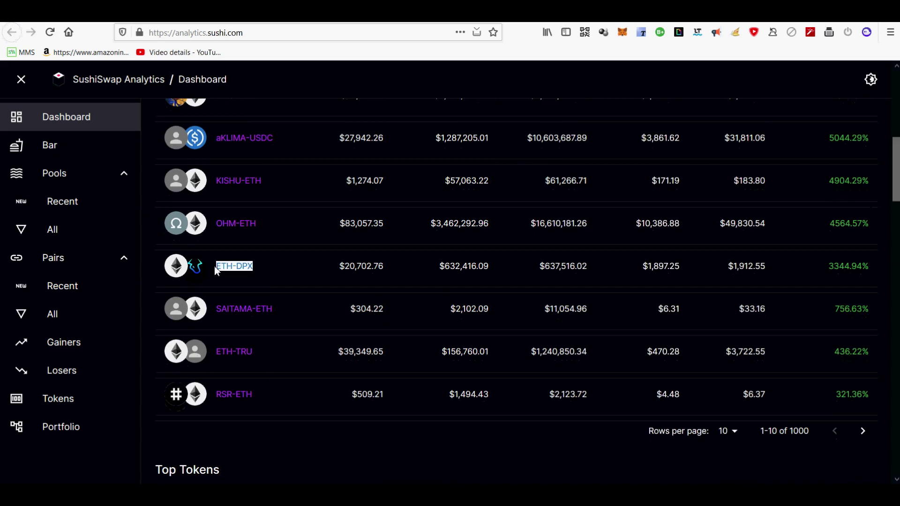
{"action": "left_click_drag", "start_coordinate": [288, 313], "coordinate": [215, 315]}
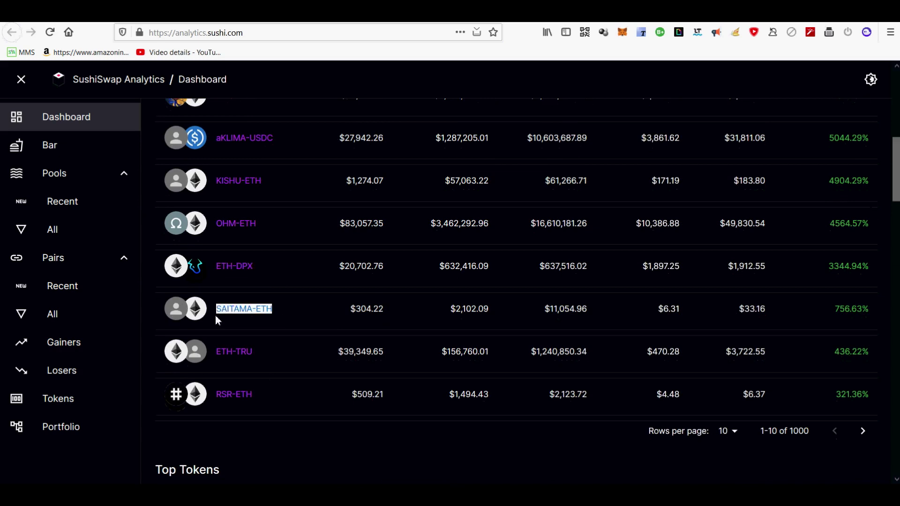
{"action": "left_click_drag", "start_coordinate": [263, 357], "coordinate": [213, 354]}
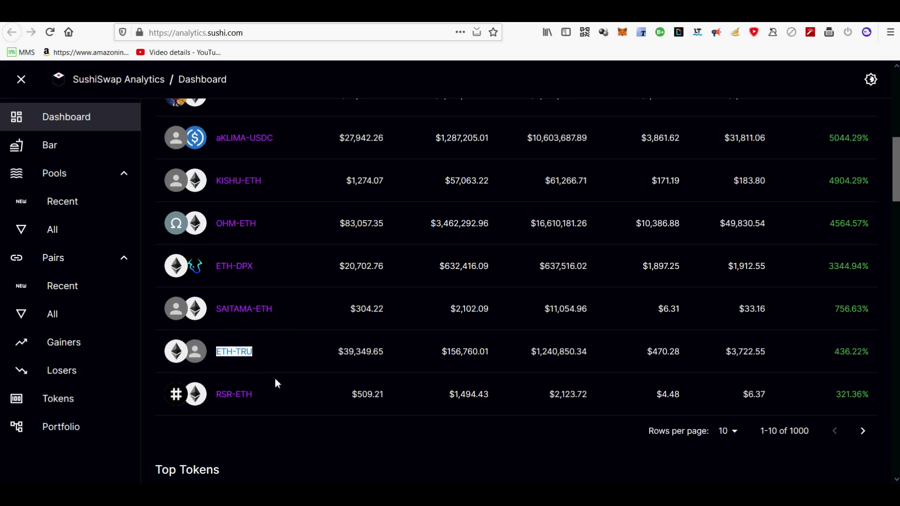
Move to pairs 11–20 and highlight ETH-RARI's $4,727,424.87 liquidity.
{"action": "left_click", "coordinate": [862, 431]}
{"action": "left_click_drag", "start_coordinate": [897, 199], "coordinate": [895, 178]}
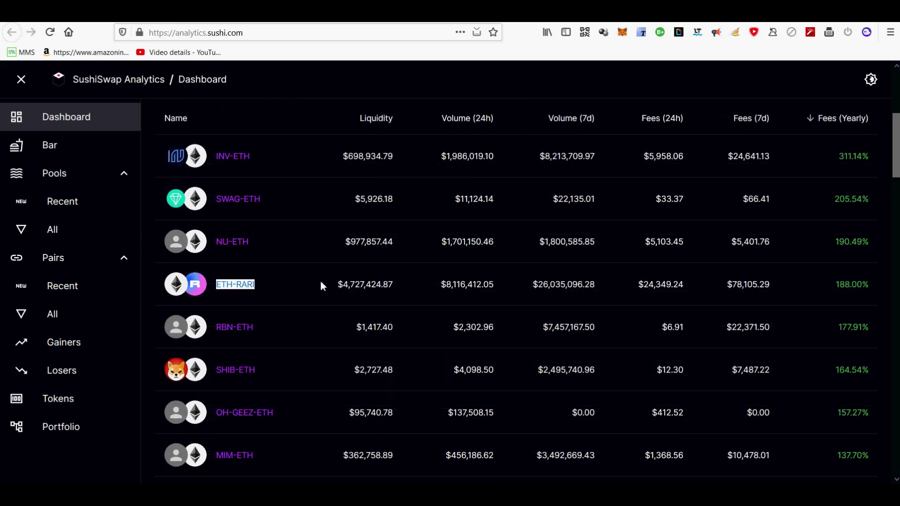
{"action": "left_click_drag", "start_coordinate": [333, 287], "coordinate": [394, 291]}
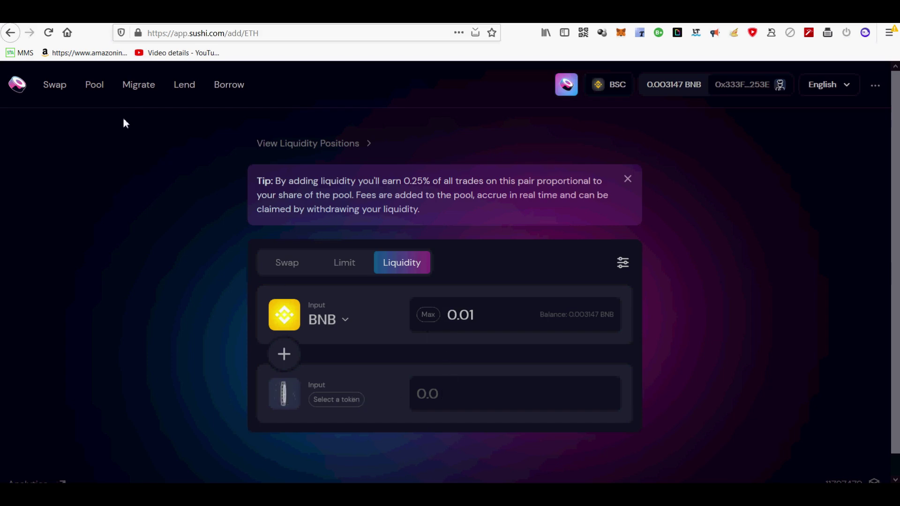
Start adding new liquidity and choose ADA (Cardano Token) as the second token beside BNB.
{"action": "left_click", "coordinate": [96, 89]}
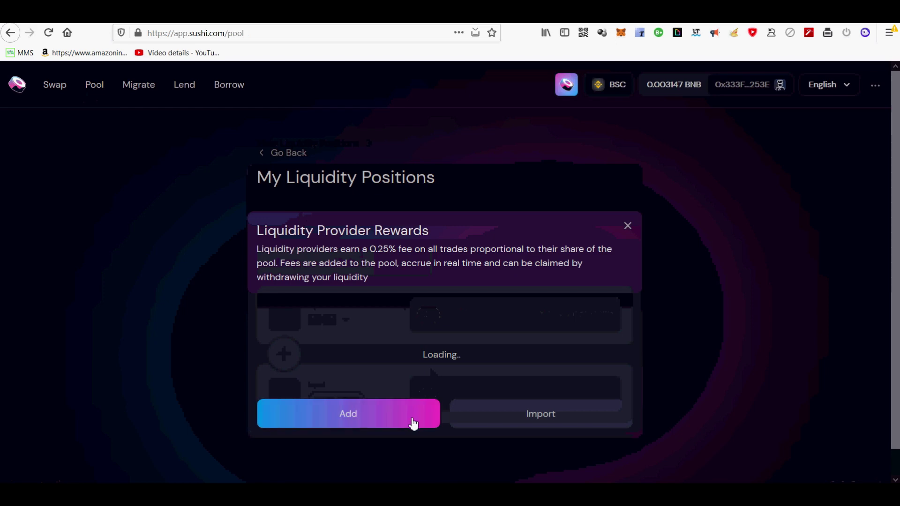
{"action": "left_click", "coordinate": [413, 424]}
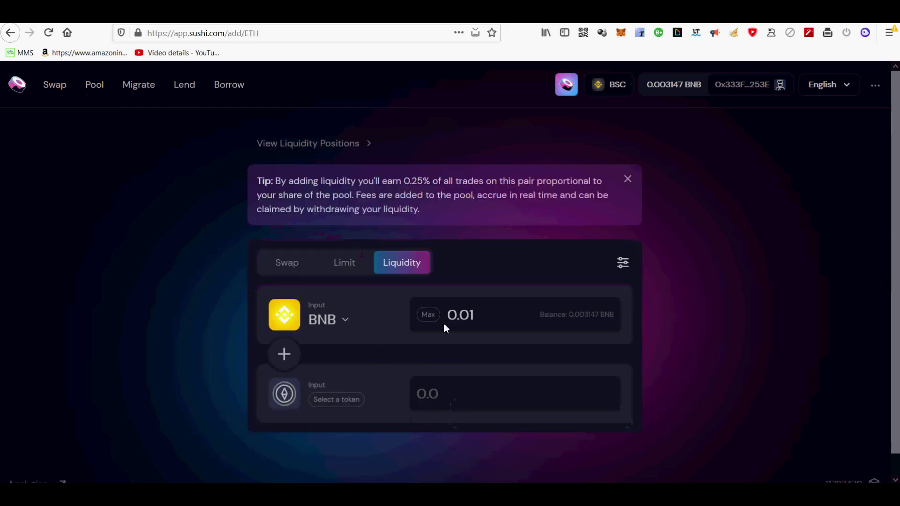
{"action": "left_click", "coordinate": [335, 400]}
{"action": "scroll", "coordinate": [427, 365], "scroll_direction": "down", "scroll_amount": 3}
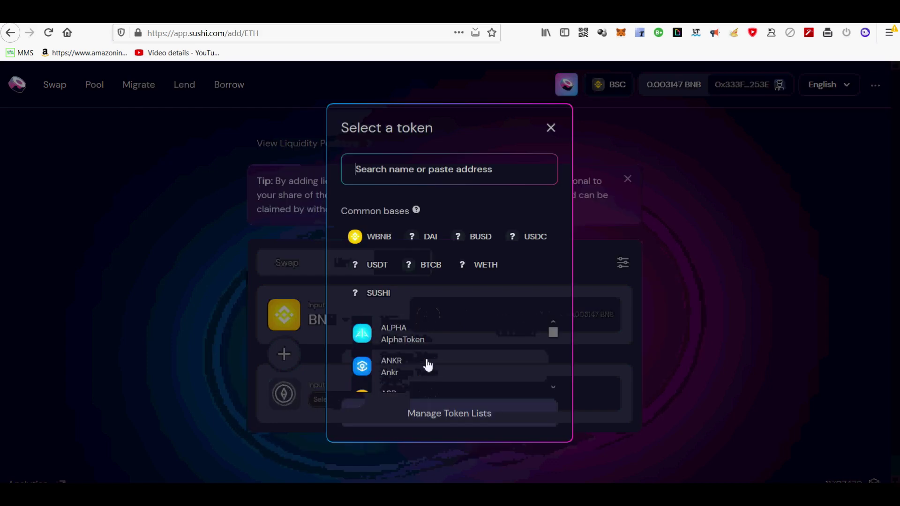
{"action": "scroll", "coordinate": [428, 365], "scroll_direction": "down", "scroll_amount": 2}
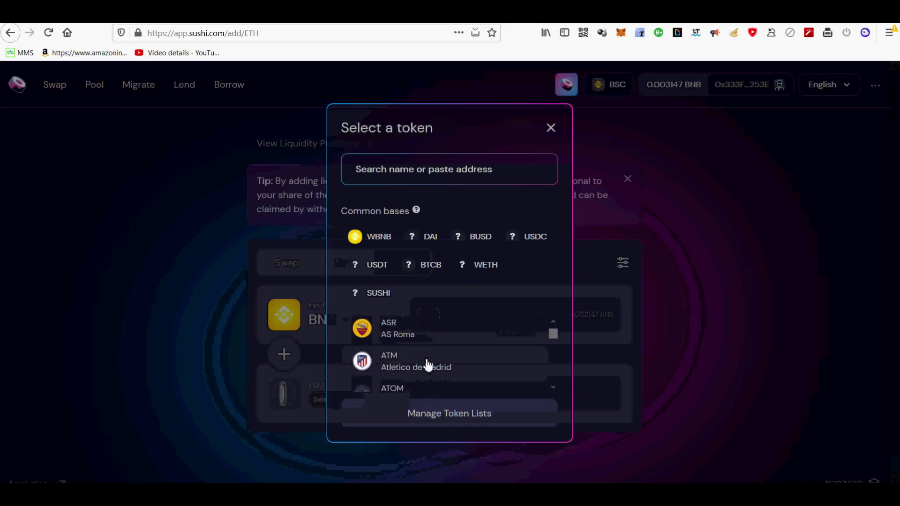
{"action": "scroll", "coordinate": [428, 365], "scroll_direction": "down", "scroll_amount": 2}
{"action": "scroll", "coordinate": [428, 364], "scroll_direction": "down", "scroll_amount": 2}
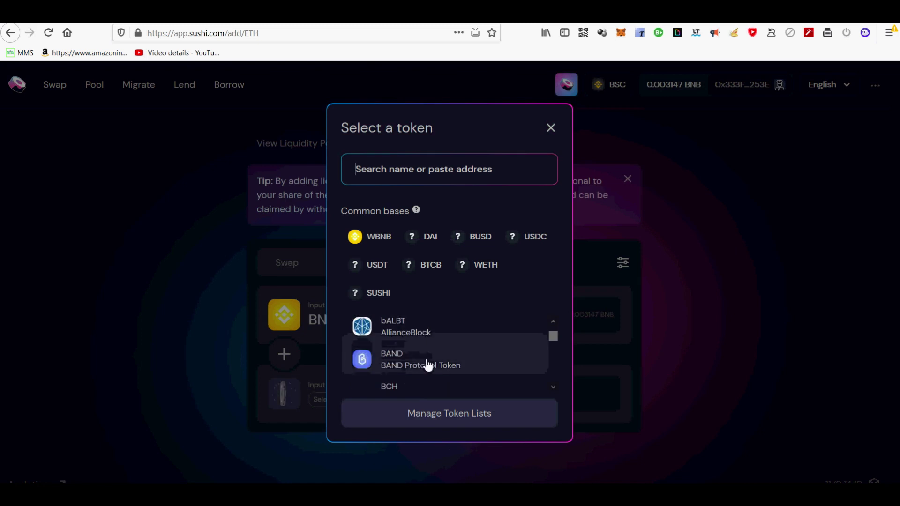
{"action": "scroll", "coordinate": [427, 370], "scroll_direction": "down", "scroll_amount": 2}
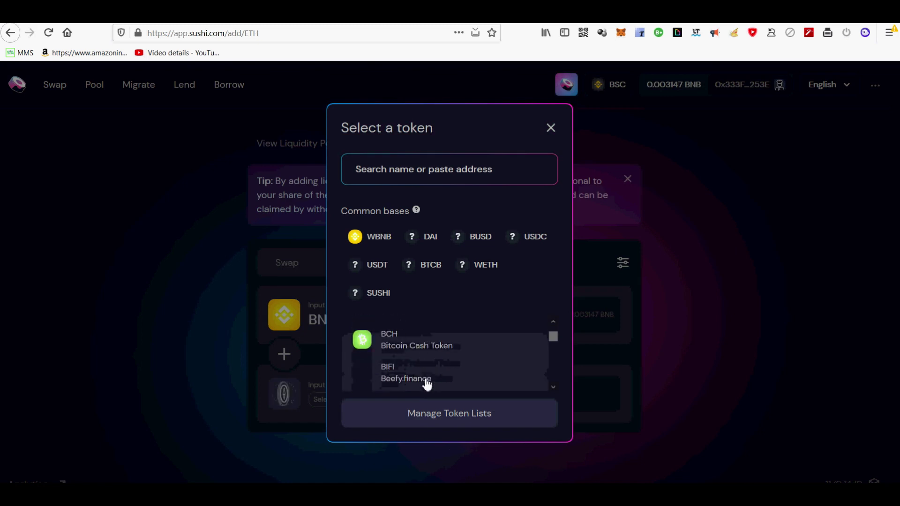
{"action": "scroll", "coordinate": [427, 382], "scroll_direction": "up", "scroll_amount": 8}
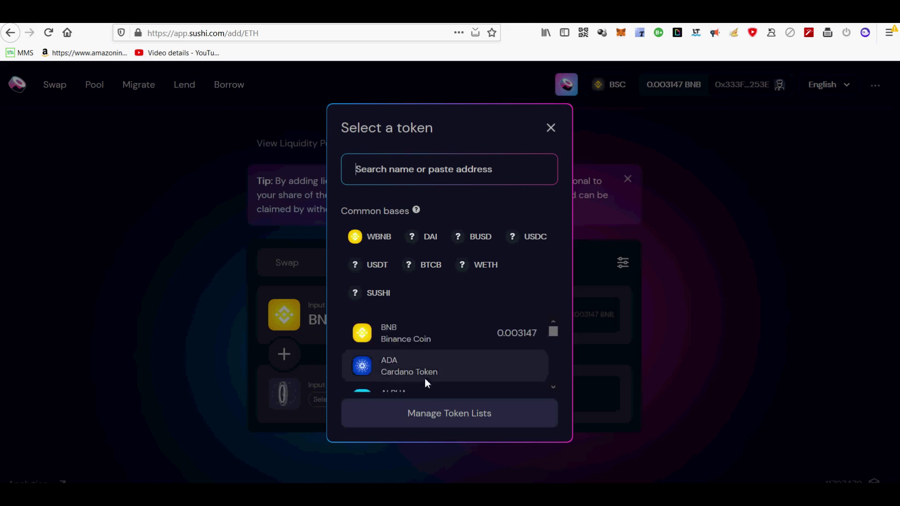
{"action": "scroll", "coordinate": [424, 379], "scroll_direction": "down", "scroll_amount": 1}
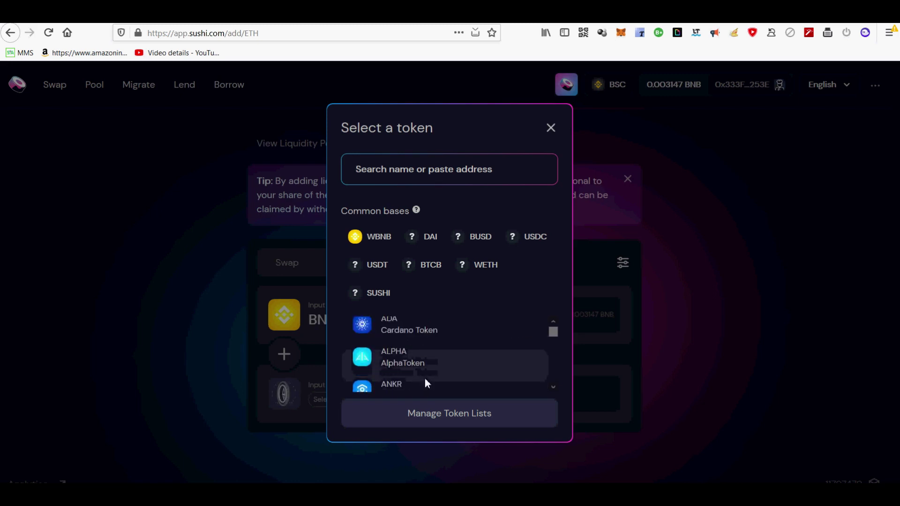
{"action": "scroll", "coordinate": [425, 379], "scroll_direction": "up", "scroll_amount": 1}
{"action": "left_click", "coordinate": [421, 373]}
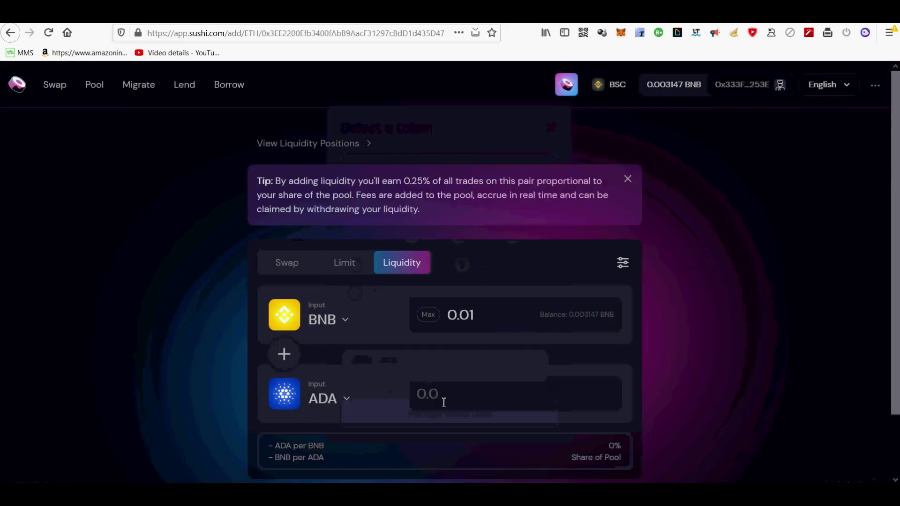
Enter 1 ADA and 0.01 BNB in the BNB/ADA liquidity form.
{"action": "left_click", "coordinate": [444, 396]}
{"action": "type", "text": "1"}
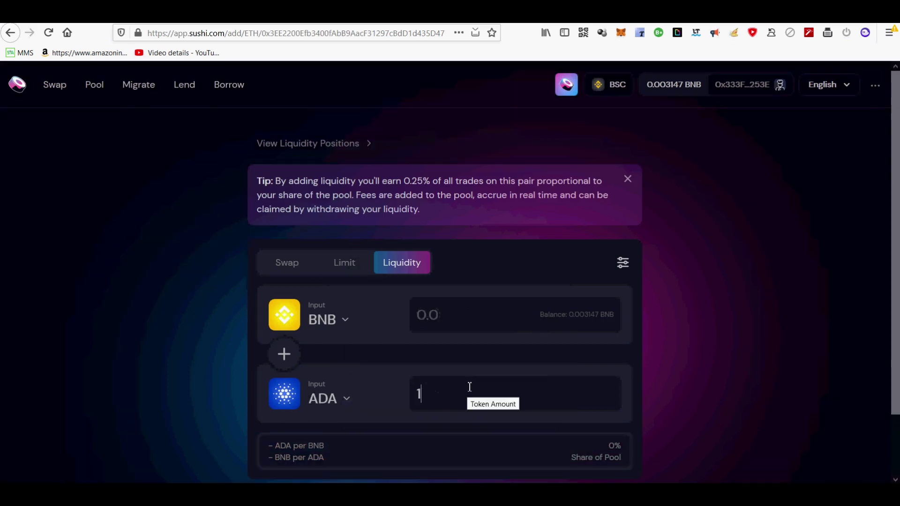
{"action": "left_click", "coordinate": [452, 321]}
{"action": "type", "text": "0."}
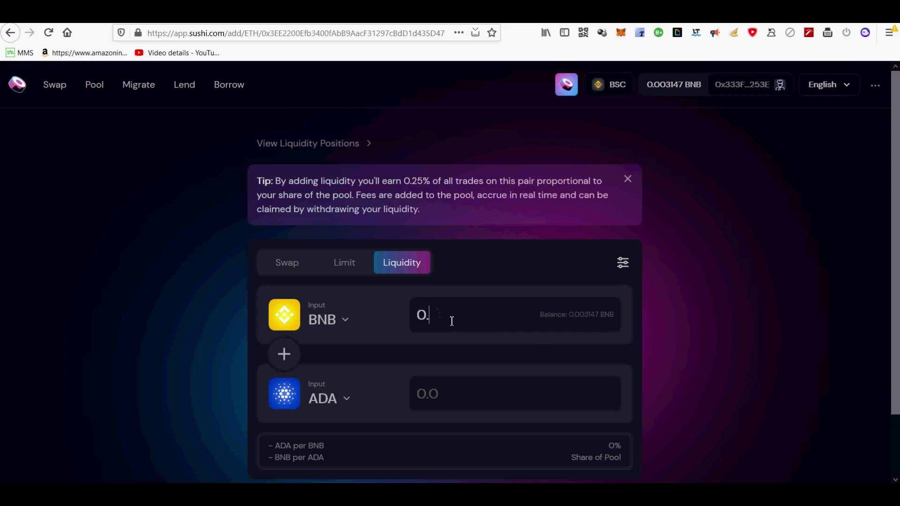
{"action": "type", "text": "01"}
Re-enter 1 in the ADA amount, then bring up the supported networks list.
{"action": "left_click", "coordinate": [465, 394]}
{"action": "type", "text": "1"}
{"action": "scroll", "coordinate": [548, 371], "scroll_direction": "down", "scroll_amount": 3}
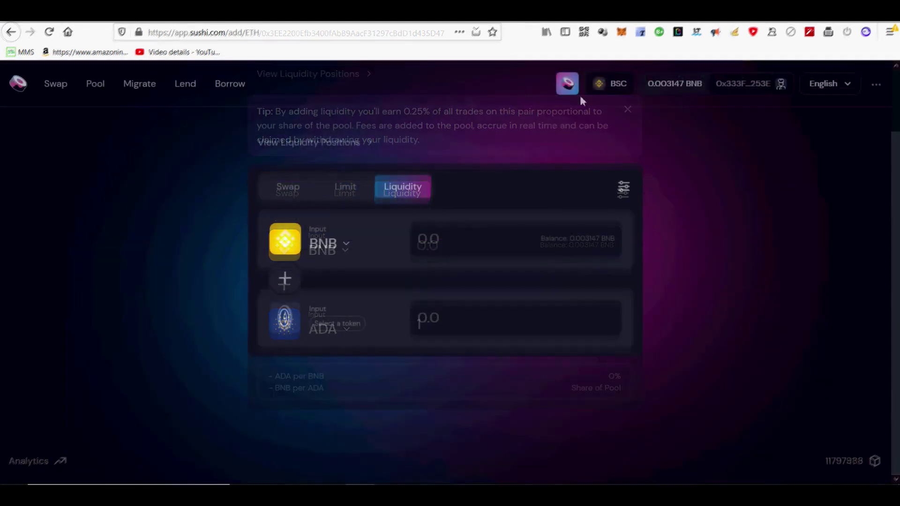
{"action": "left_click", "coordinate": [612, 89]}
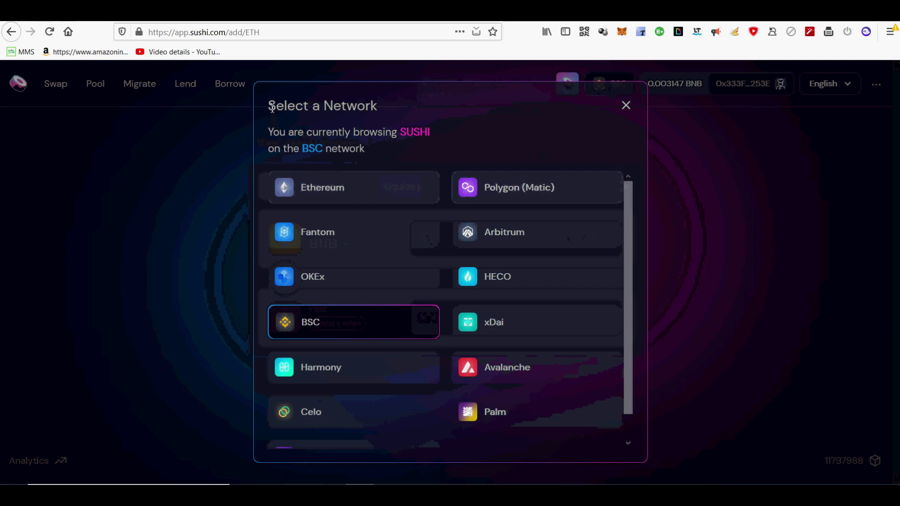
Review the Select a Network list down to Moonriver, then close it to return to BentoBox balances.
{"action": "left_click_drag", "start_coordinate": [269, 106], "coordinate": [384, 106]}
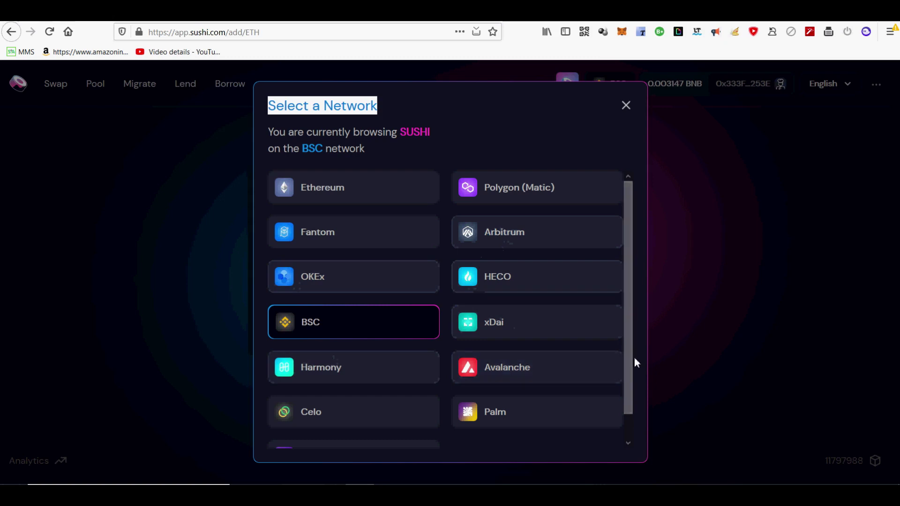
{"action": "left_click_drag", "start_coordinate": [631, 367], "coordinate": [631, 398]}
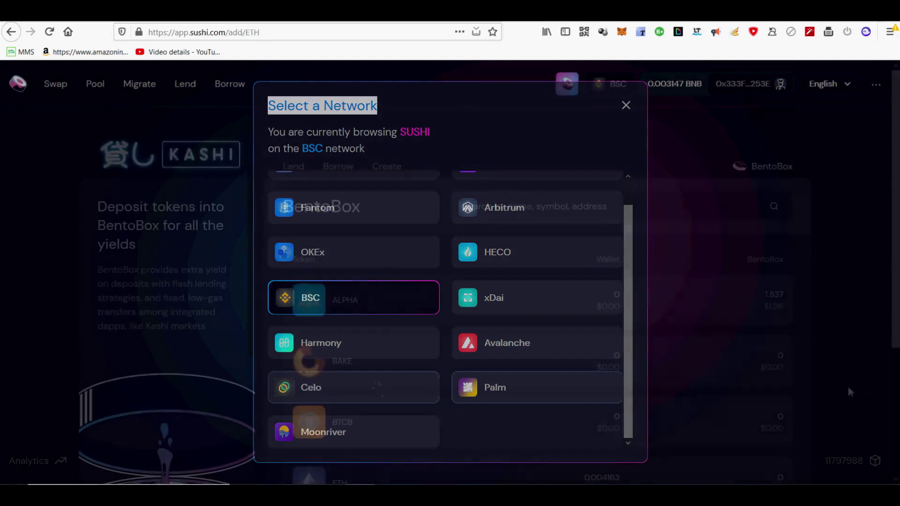
{"action": "left_click", "coordinate": [823, 364]}
{"action": "scroll", "coordinate": [822, 365], "scroll_direction": "down", "scroll_amount": 3}
{"action": "scroll", "coordinate": [825, 371], "scroll_direction": "up", "scroll_amount": 3}
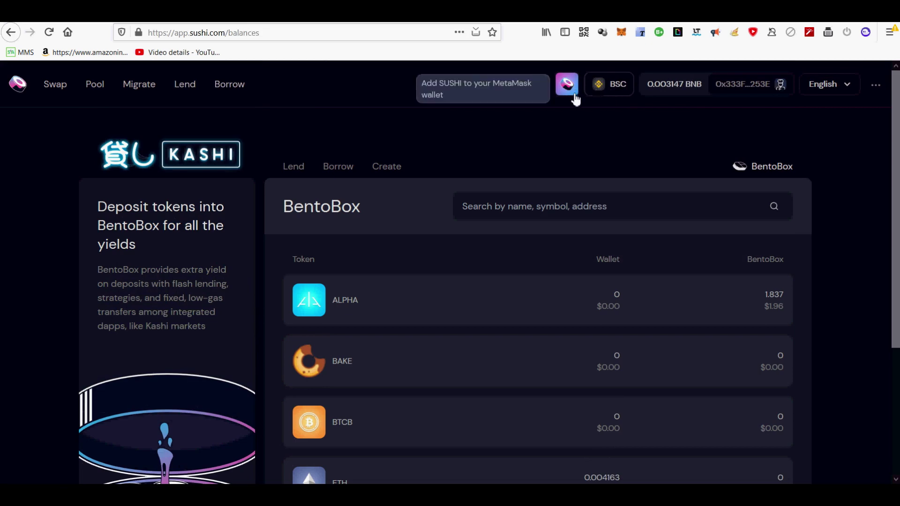
Add the SUSHI token to MetaMask and check it among the wallet's assets.
{"action": "left_click", "coordinate": [575, 96]}
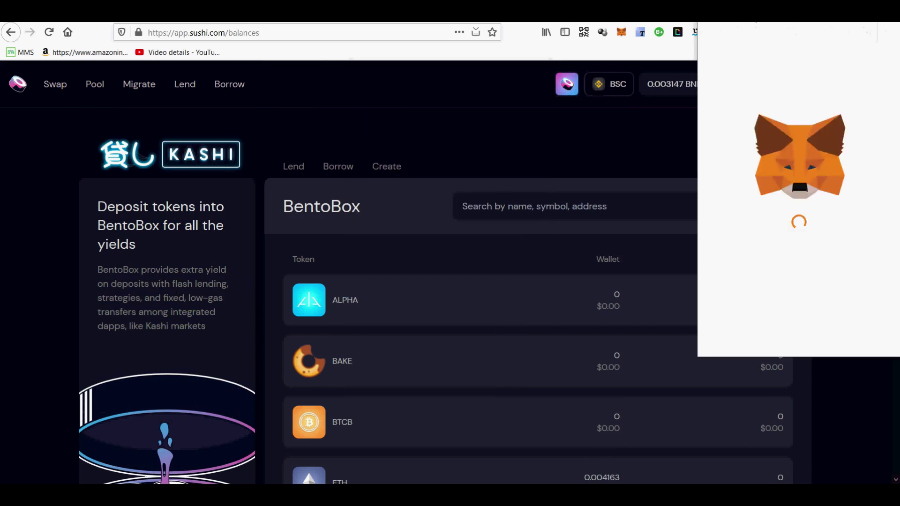
{"action": "left_click", "coordinate": [664, 429]}
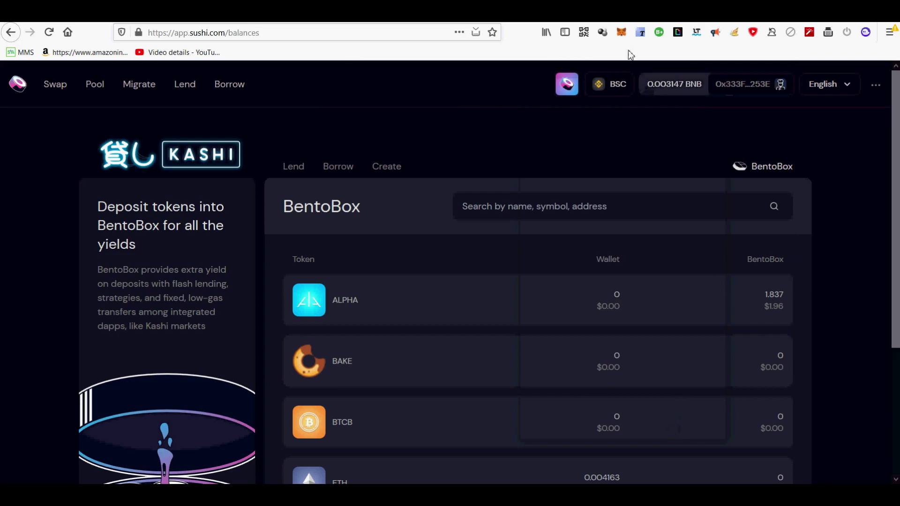
{"action": "left_click", "coordinate": [622, 33]}
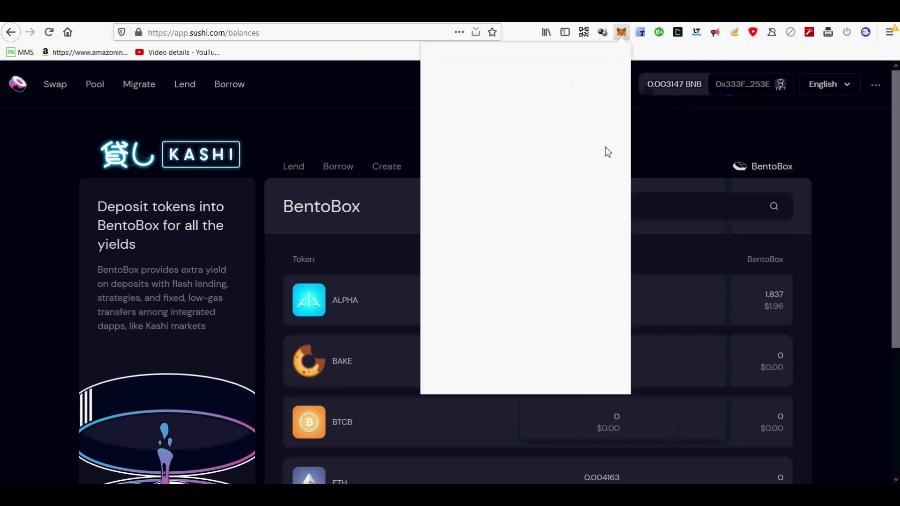
{"action": "scroll", "coordinate": [614, 171], "scroll_direction": "down", "scroll_amount": 10}
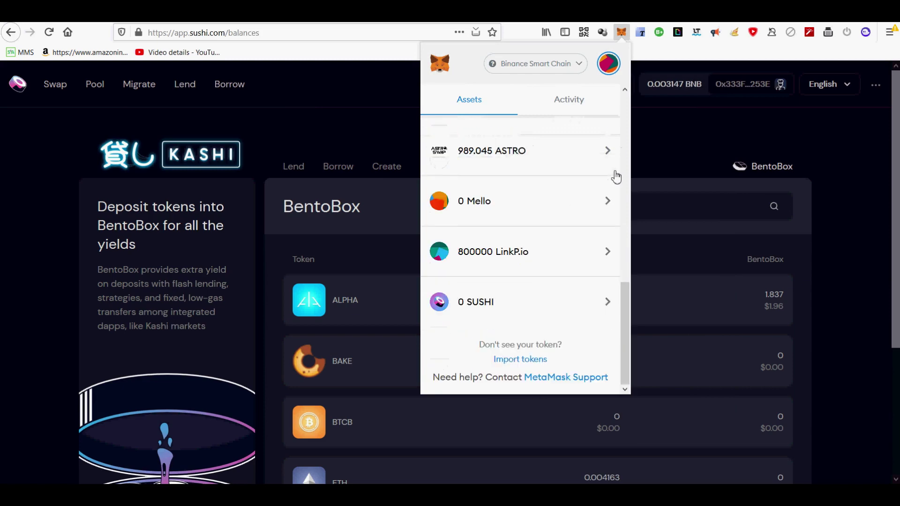
{"action": "left_click", "coordinate": [846, 233]}
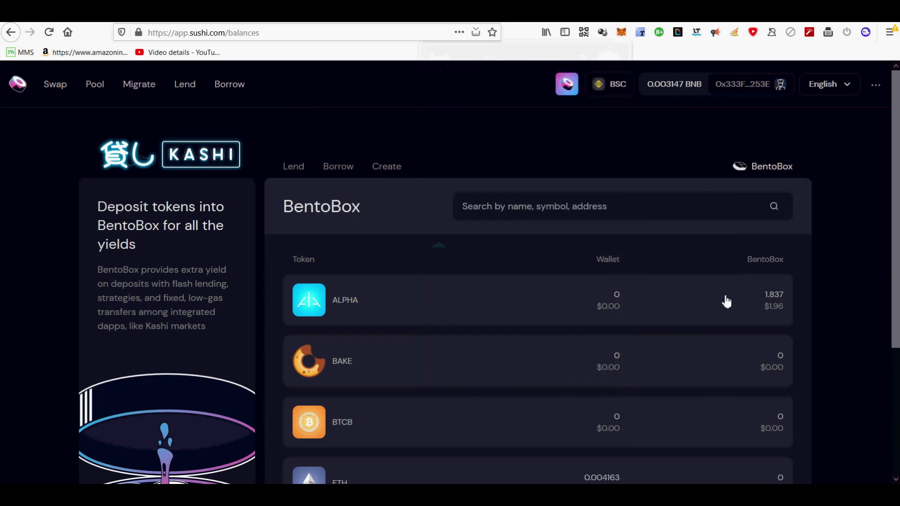
Fill a full 1.83652609 ALPHA BentoBox withdrawal, then show the USDC market's Withdraw USDC form.
{"action": "left_click", "coordinate": [727, 314]}
{"action": "scroll", "coordinate": [728, 314], "scroll_direction": "down", "scroll_amount": 3}
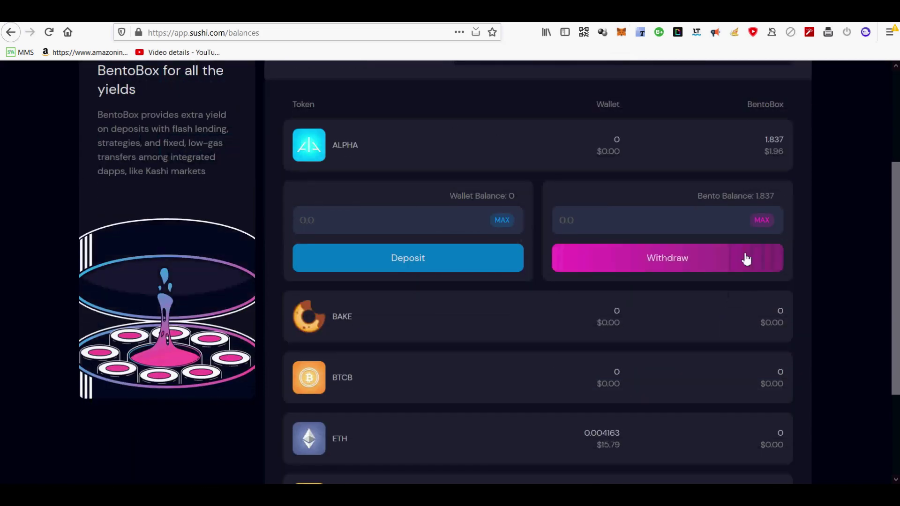
{"action": "left_click", "coordinate": [762, 222]}
{"action": "double_click", "coordinate": [586, 221]}
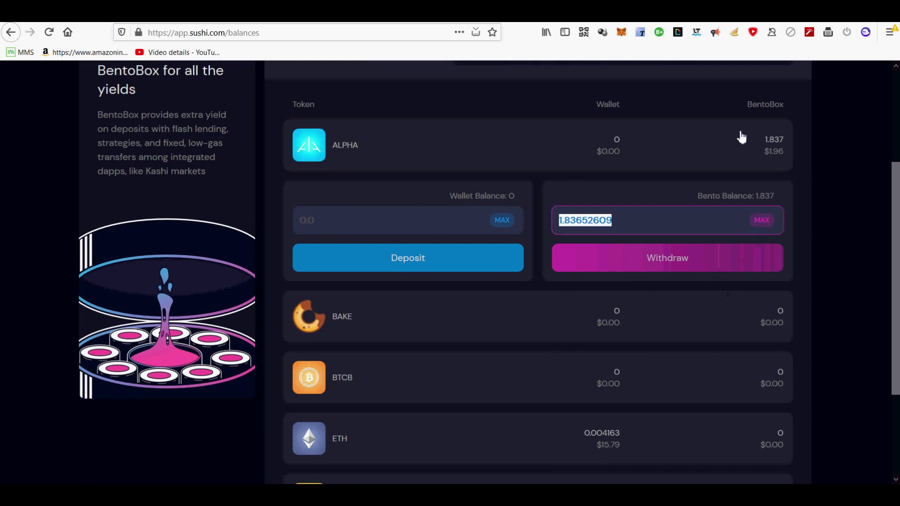
{"action": "left_click", "coordinate": [854, 267]}
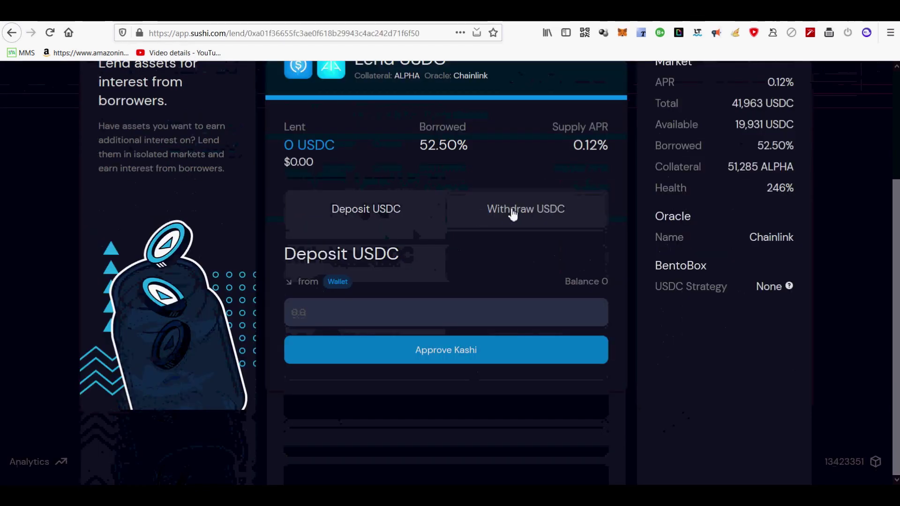
{"action": "left_click", "coordinate": [513, 211]}
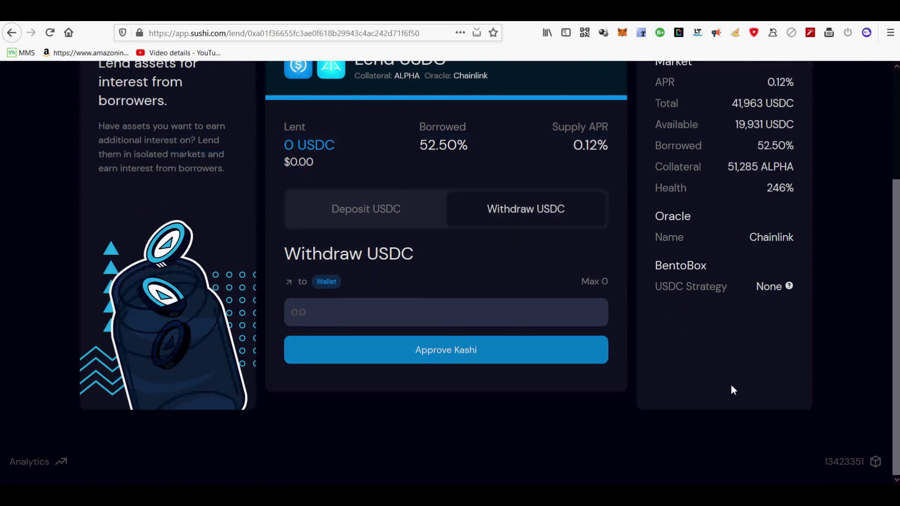
Return to the /lend markets list, scroll through all markets, then back to the DAI/WBTC market at top.
{"action": "scroll", "coordinate": [770, 378], "scroll_direction": "up", "scroll_amount": 3}
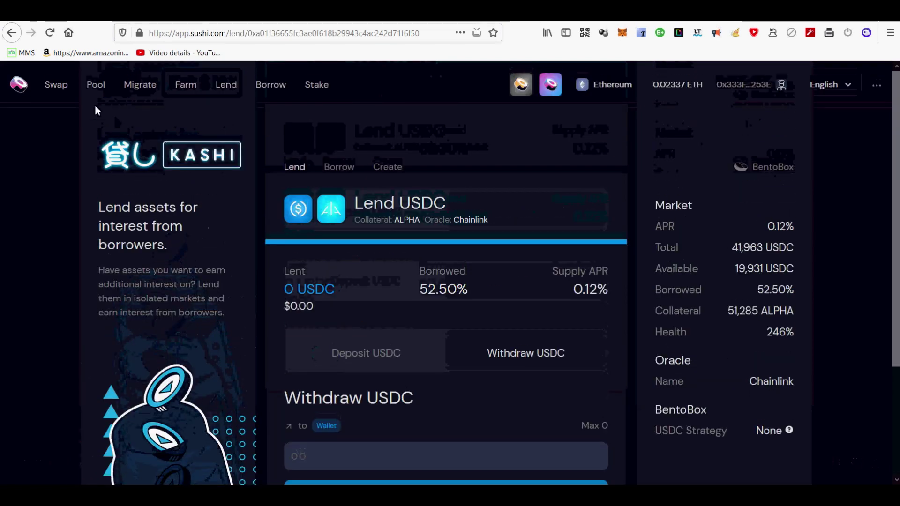
{"action": "left_click", "coordinate": [15, 35]}
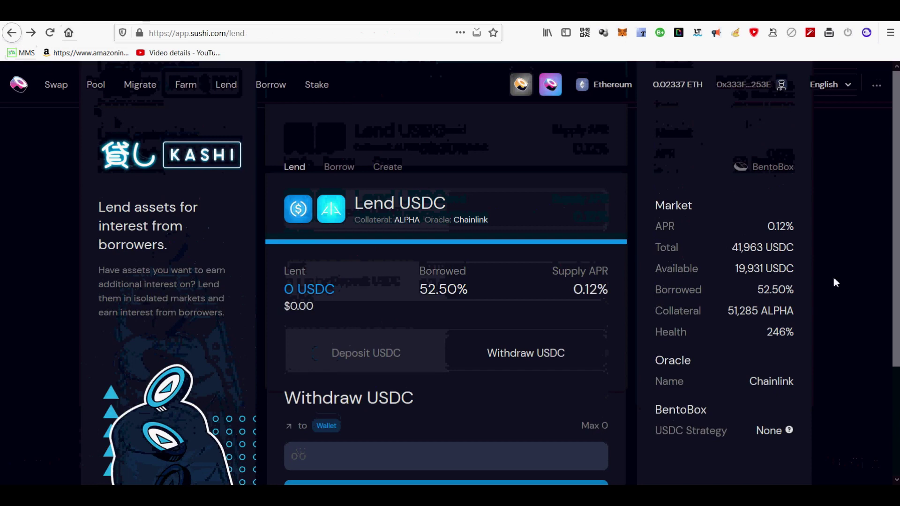
{"action": "scroll", "coordinate": [888, 333], "scroll_direction": "down", "scroll_amount": 10}
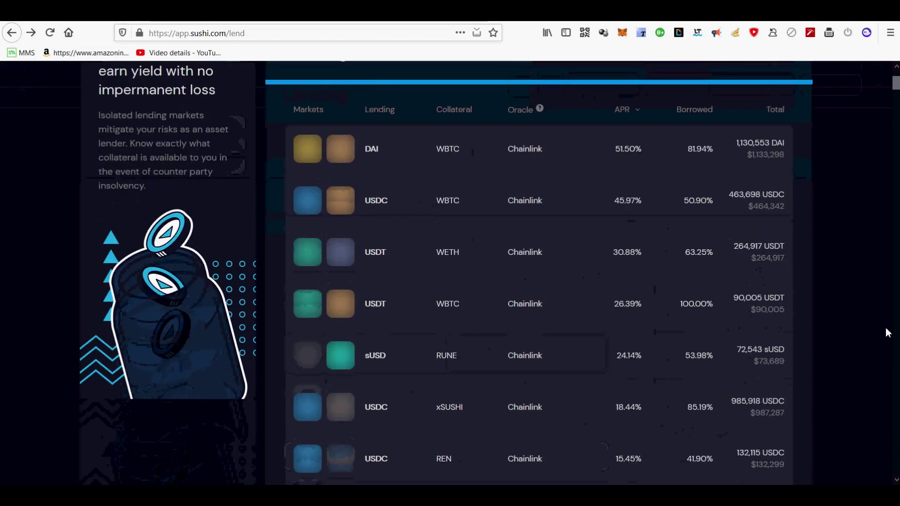
{"action": "scroll", "coordinate": [888, 333], "scroll_direction": "down", "scroll_amount": 2}
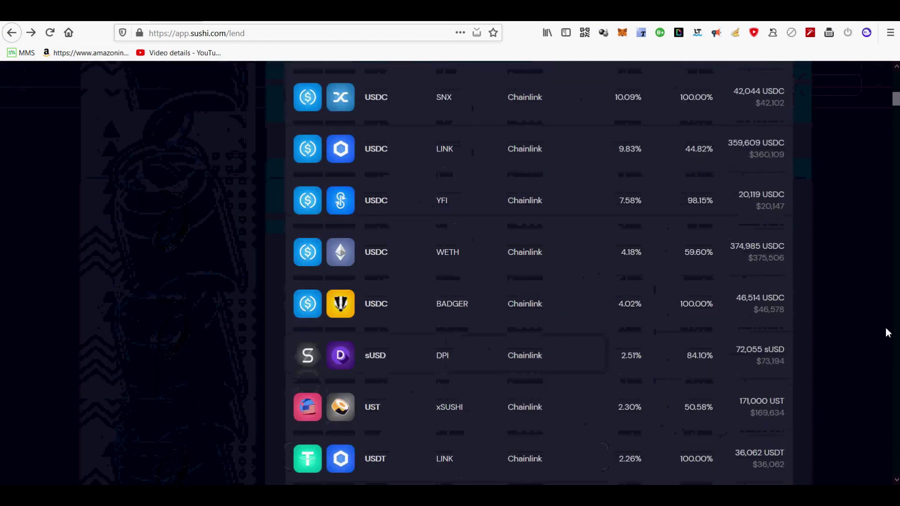
{"action": "scroll", "coordinate": [888, 333], "scroll_direction": "down", "scroll_amount": 10}
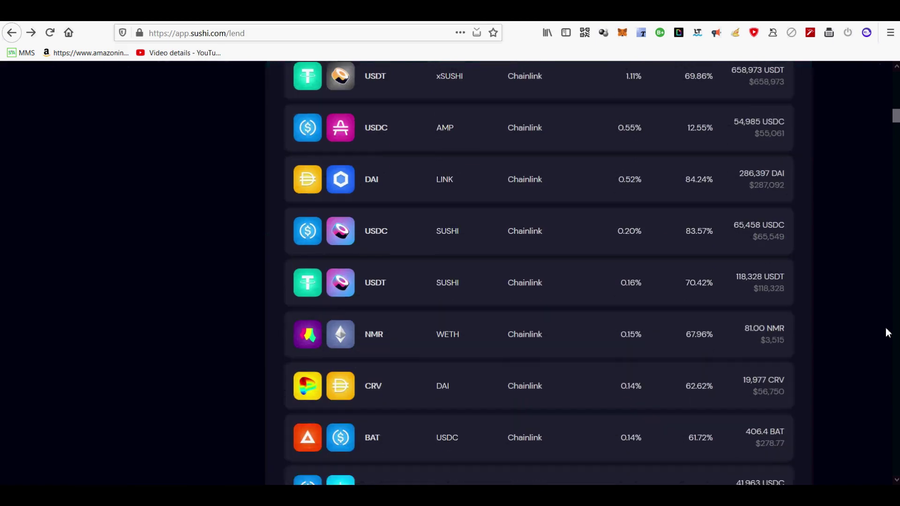
{"action": "scroll", "coordinate": [888, 332], "scroll_direction": "down", "scroll_amount": 3}
{"action": "scroll", "coordinate": [888, 333], "scroll_direction": "down", "scroll_amount": 3}
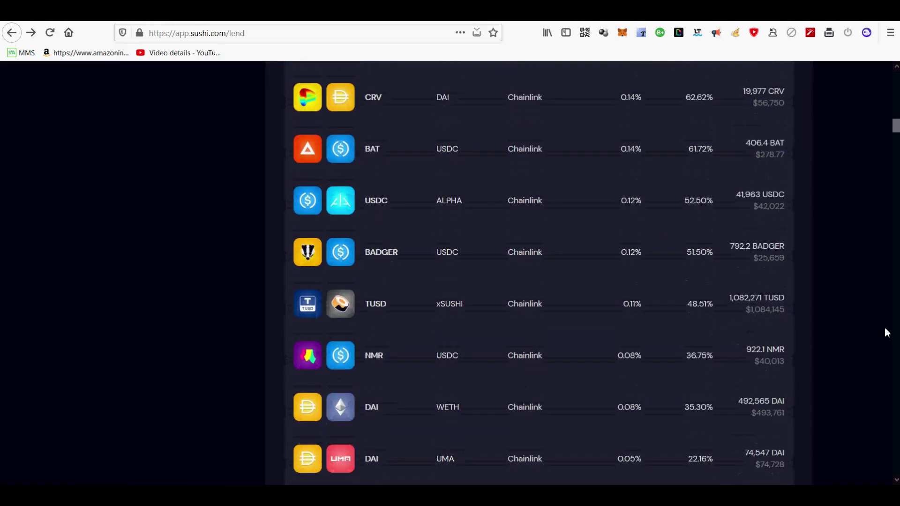
{"action": "scroll", "coordinate": [690, 356], "scroll_direction": "down", "scroll_amount": 3}
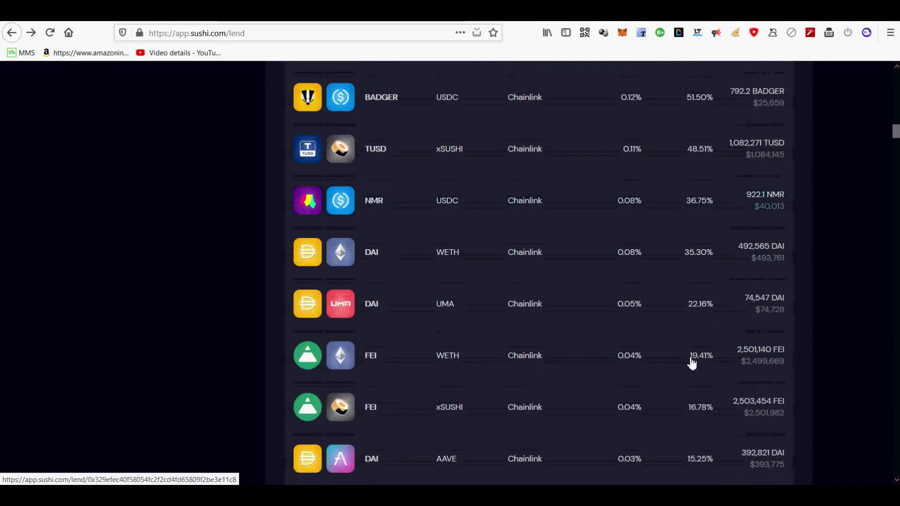
{"action": "scroll", "coordinate": [692, 364], "scroll_direction": "down", "scroll_amount": 6}
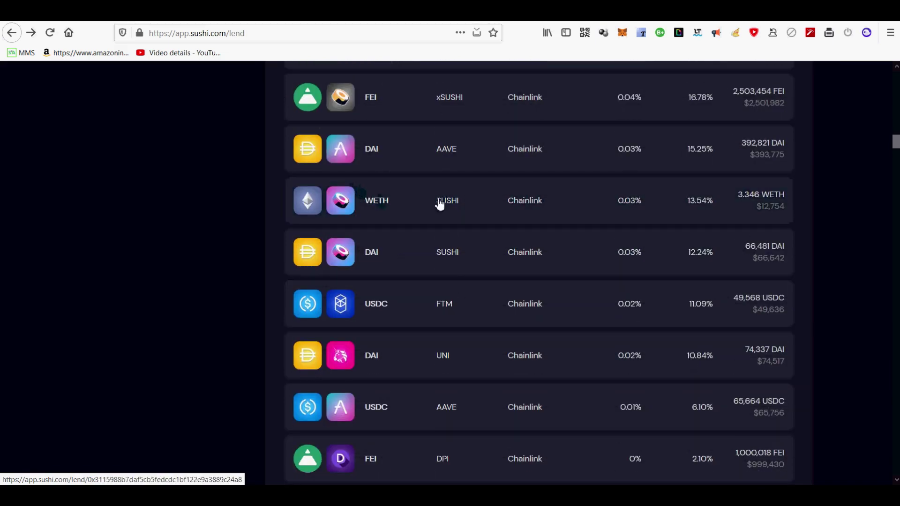
{"action": "scroll", "coordinate": [580, 331], "scroll_direction": "down", "scroll_amount": 12}
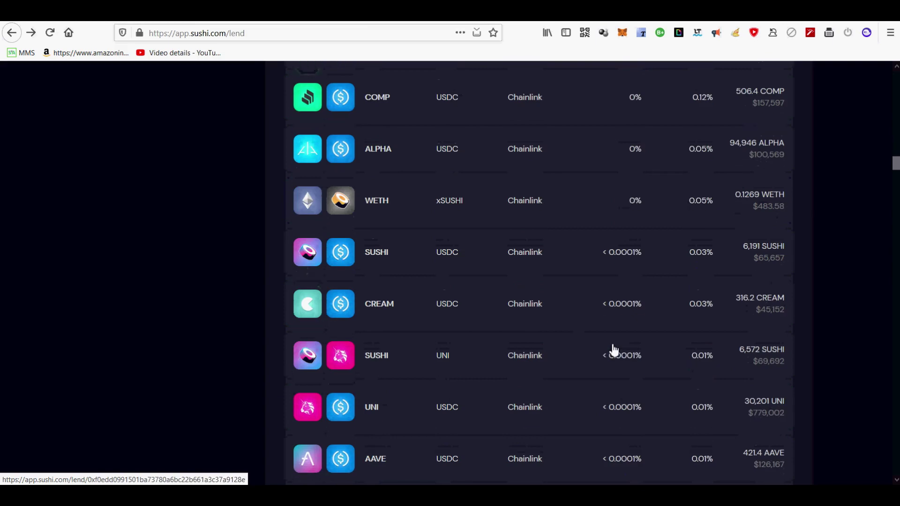
{"action": "scroll", "coordinate": [614, 350], "scroll_direction": "down", "scroll_amount": 3}
{"action": "scroll", "coordinate": [614, 350], "scroll_direction": "down", "scroll_amount": 6}
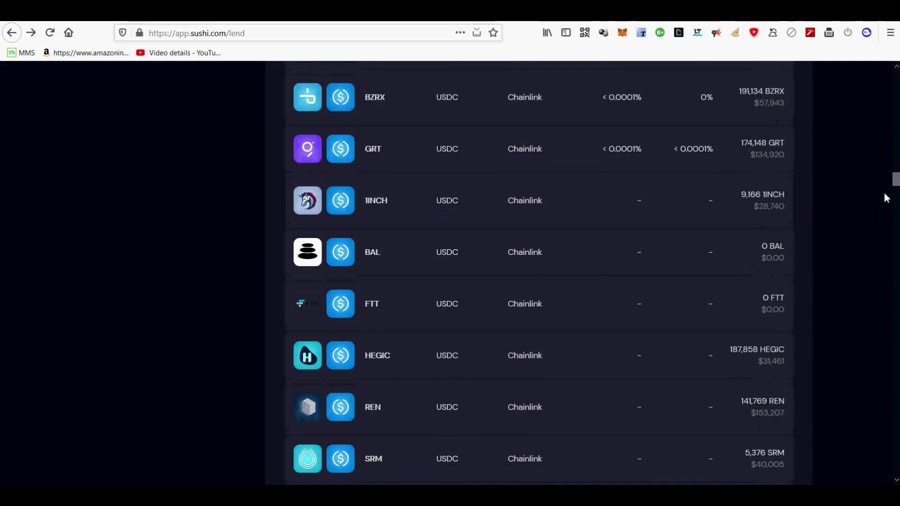
{"action": "left_click_drag", "start_coordinate": [896, 182], "coordinate": [896, 77]}
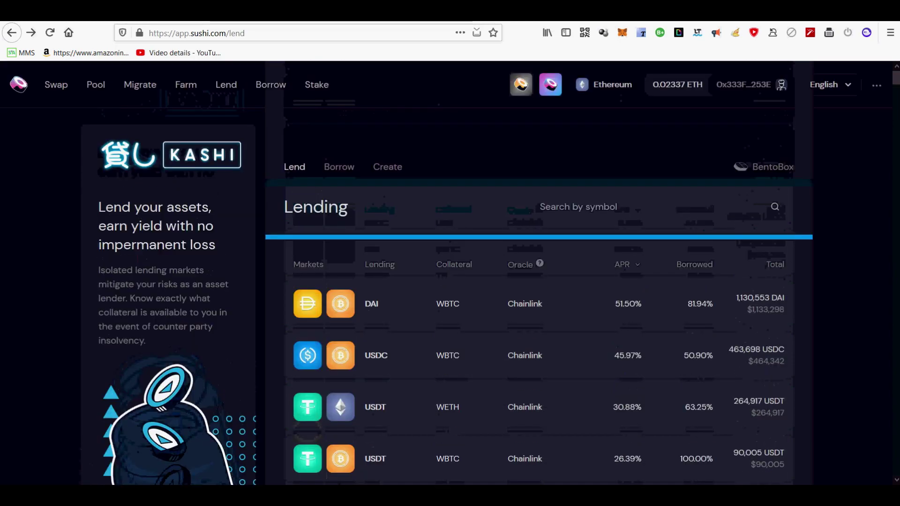